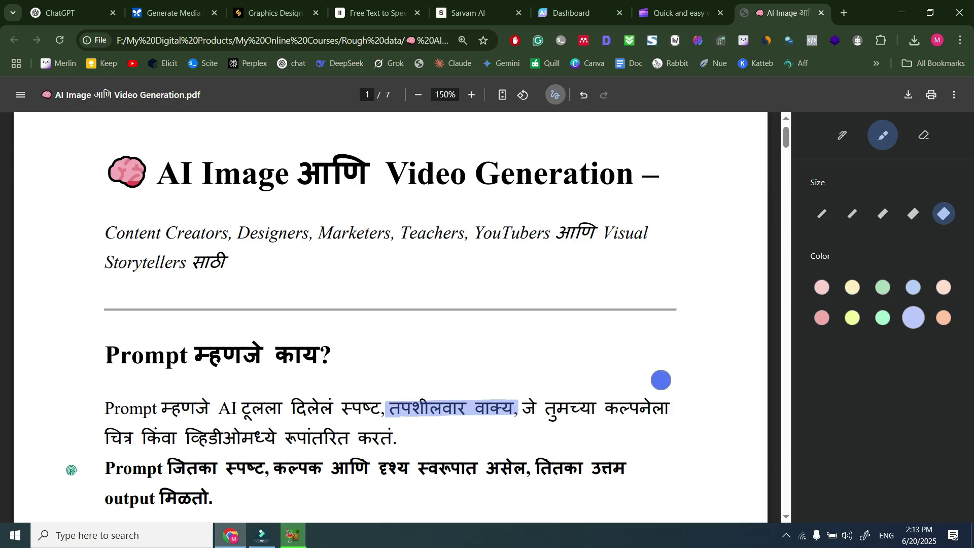
Highlight Main Subject, Environment/Location, Time/Lighting, the Style line and Camera Angle / Framing in the list of seven prompt components.
{"action": "scroll", "coordinate": [584, 358], "scroll_direction": "down", "scroll_amount": 9}
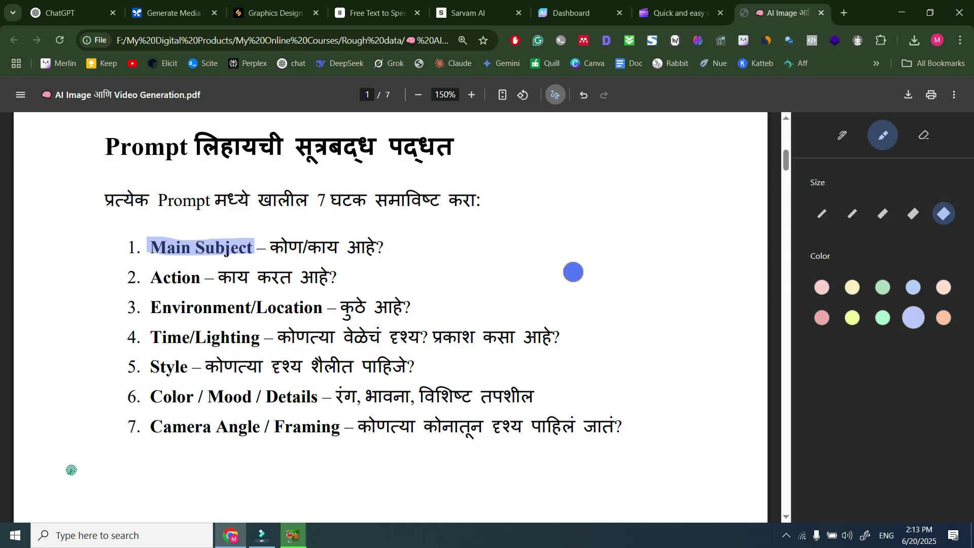
{"action": "left_click_drag", "start_coordinate": [155, 308], "coordinate": [339, 307]}
{"action": "left_click_drag", "start_coordinate": [160, 336], "coordinate": [279, 337]}
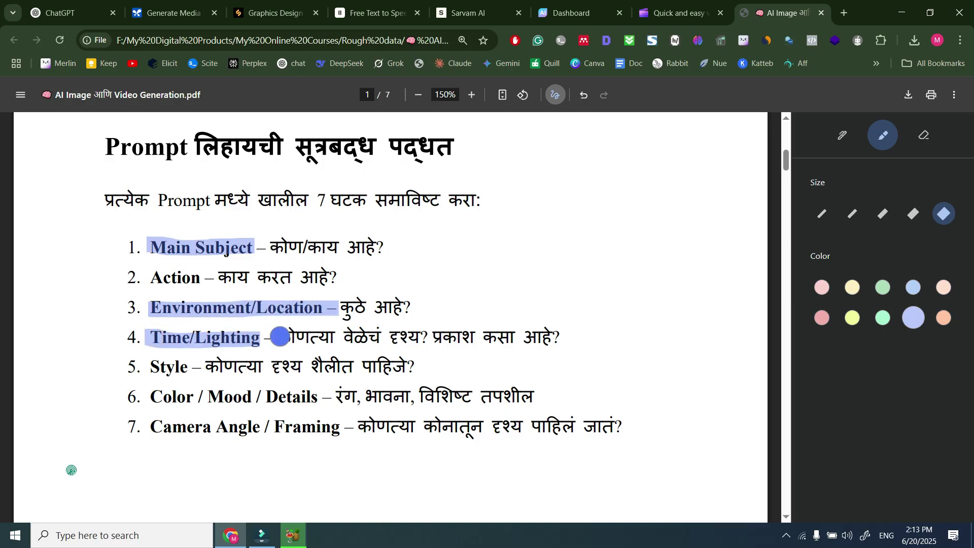
{"action": "left_click_drag", "start_coordinate": [151, 366], "coordinate": [414, 367]}
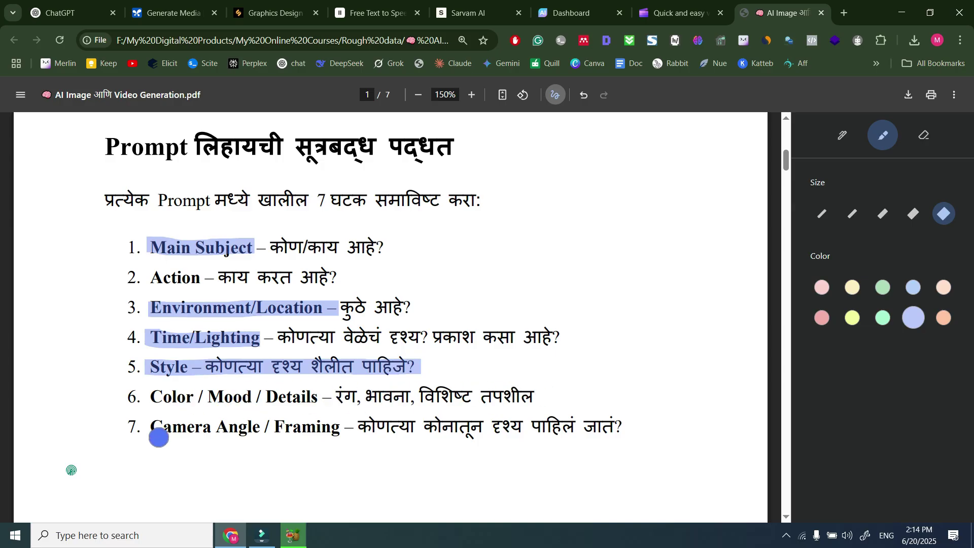
{"action": "left_click_drag", "start_coordinate": [152, 425], "coordinate": [345, 428]}
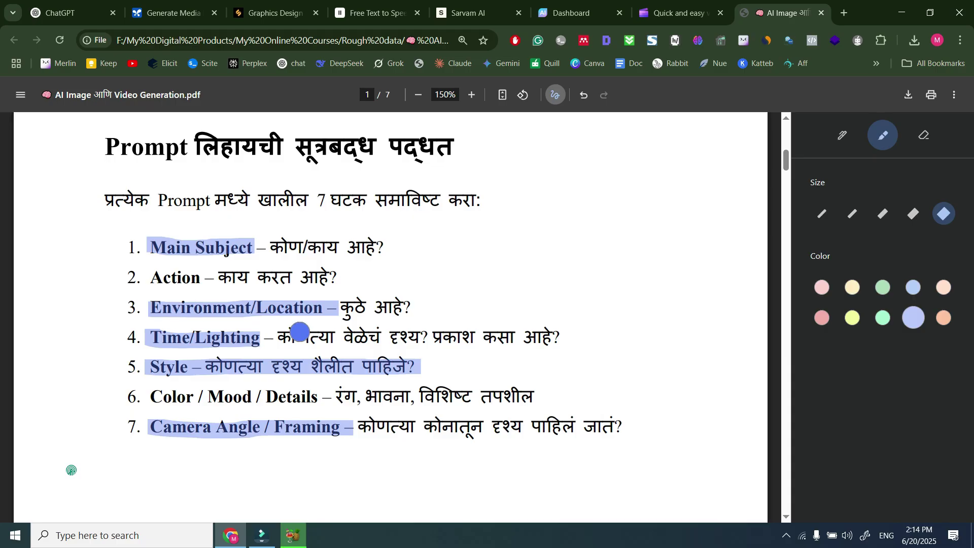
Highlight the style names Realistic, 3D Render, Watercolor, Flat Design and Anime / Cartoon in the styles table.
{"action": "scroll", "coordinate": [300, 331], "scroll_direction": "down", "scroll_amount": 10}
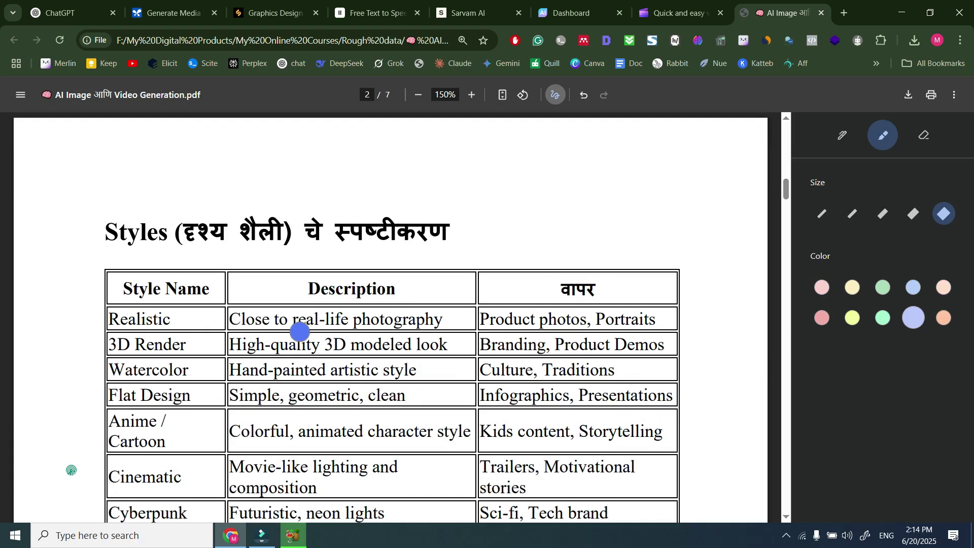
{"action": "scroll", "coordinate": [300, 331], "scroll_direction": "down", "scroll_amount": 1}
{"action": "scroll", "coordinate": [300, 332], "scroll_direction": "down", "scroll_amount": 1}
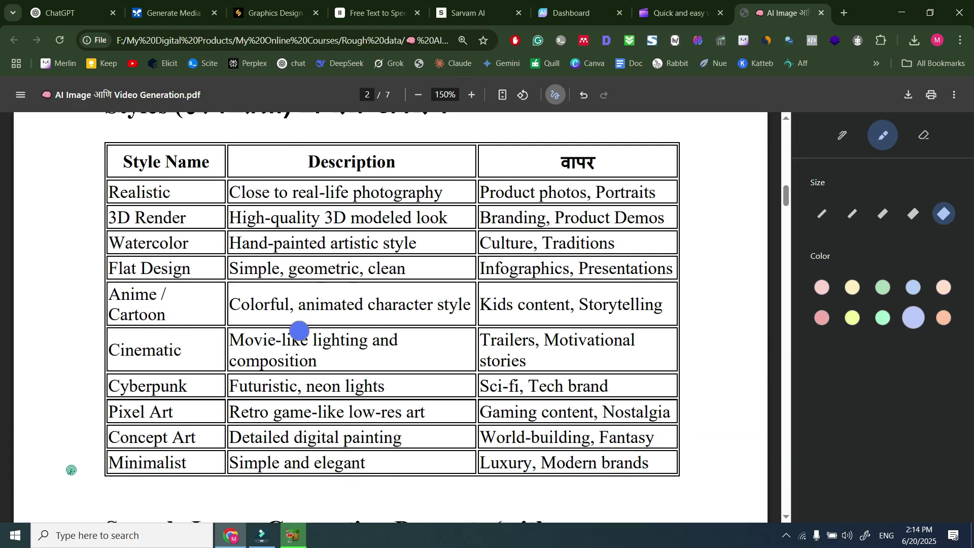
{"action": "left_click_drag", "start_coordinate": [186, 191], "coordinate": [109, 193]}
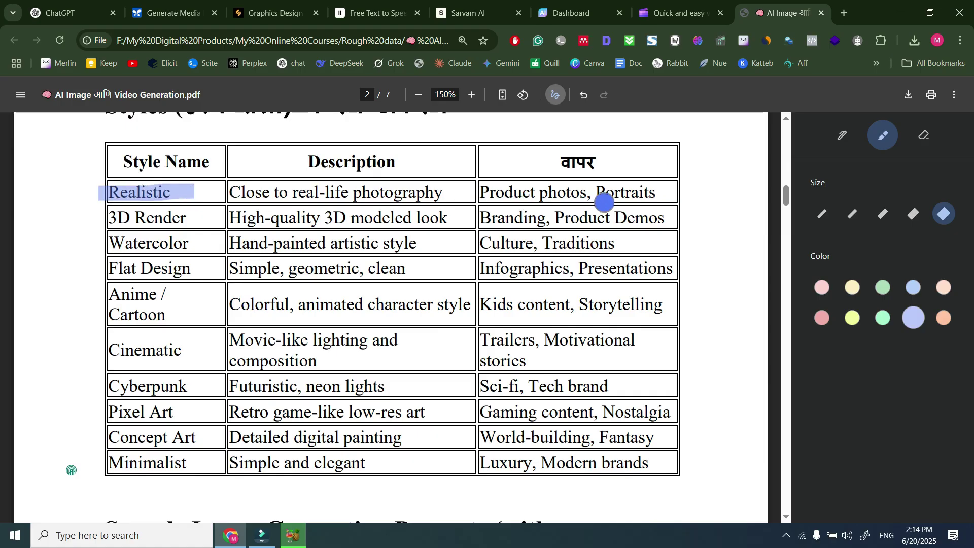
{"action": "left_click_drag", "start_coordinate": [210, 218], "coordinate": [113, 218]}
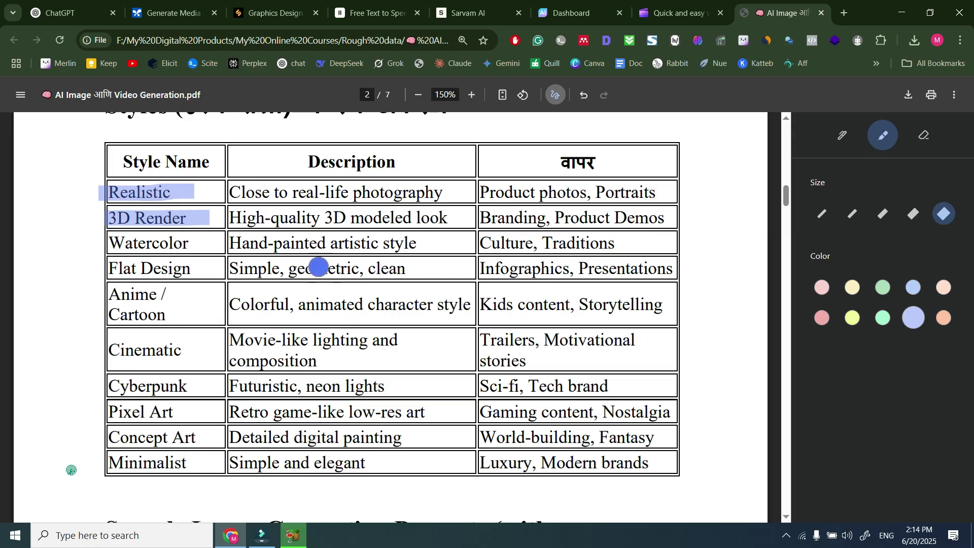
{"action": "left_click_drag", "start_coordinate": [194, 243], "coordinate": [110, 243]}
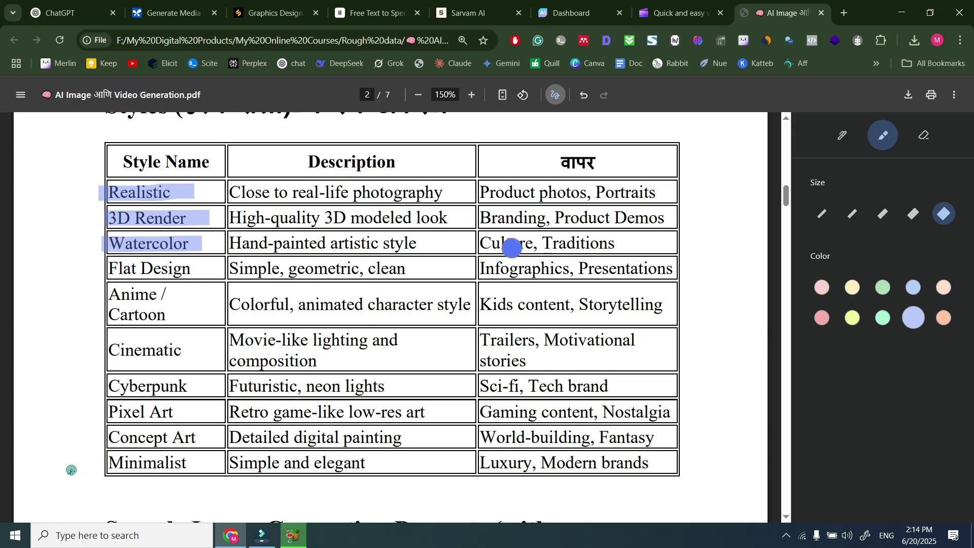
{"action": "mouse_move", "coordinate": [204, 267]}
{"action": "left_mouse_down"}
{"action": "mouse_move", "coordinate": [116, 268]}
{"action": "mouse_move", "coordinate": [170, 293]}
{"action": "left_mouse_up"}
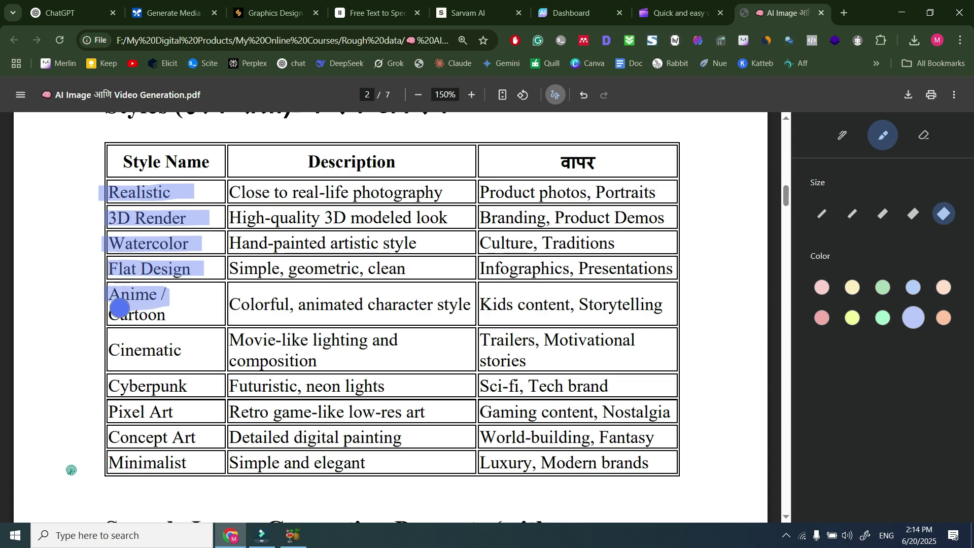
{"action": "left_click_drag", "start_coordinate": [108, 315], "coordinate": [171, 316]}
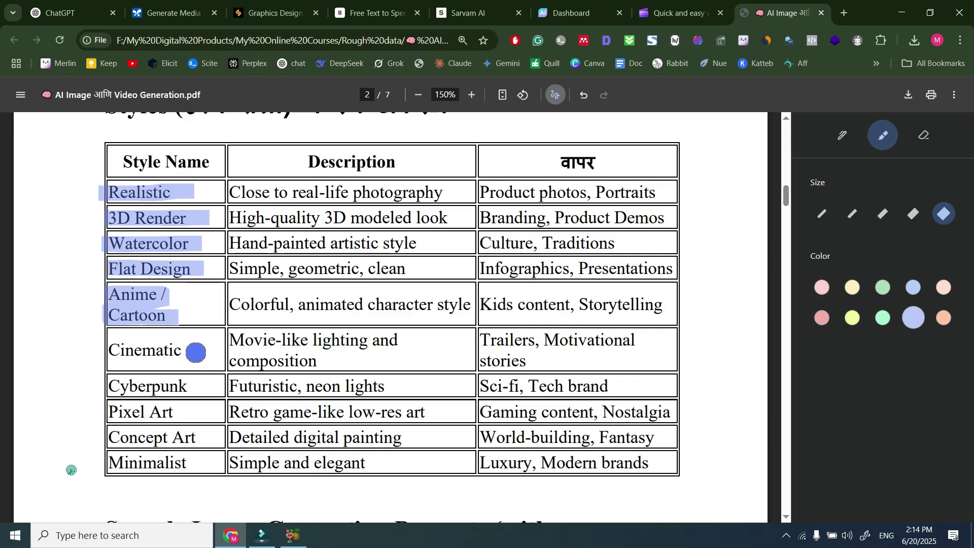
Highlight the remaining style names in the table: Cinematic, Cyberpunk, Pixel Art, Concept Art and Minimalist.
{"action": "left_click_drag", "start_coordinate": [192, 352], "coordinate": [110, 350]}
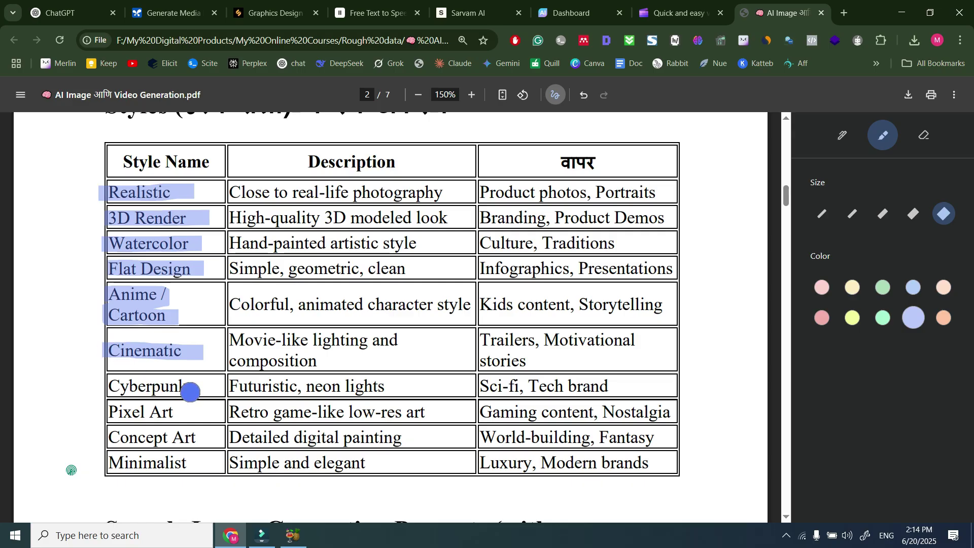
{"action": "left_click_drag", "start_coordinate": [190, 392], "coordinate": [104, 388]}
{"action": "left_click_drag", "start_coordinate": [187, 419], "coordinate": [116, 412]}
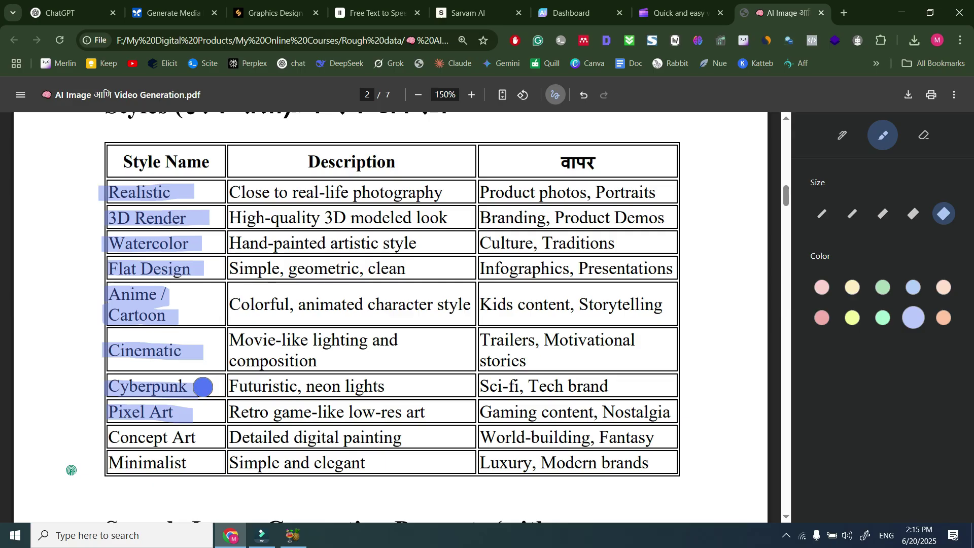
{"action": "left_click_drag", "start_coordinate": [197, 438], "coordinate": [115, 436]}
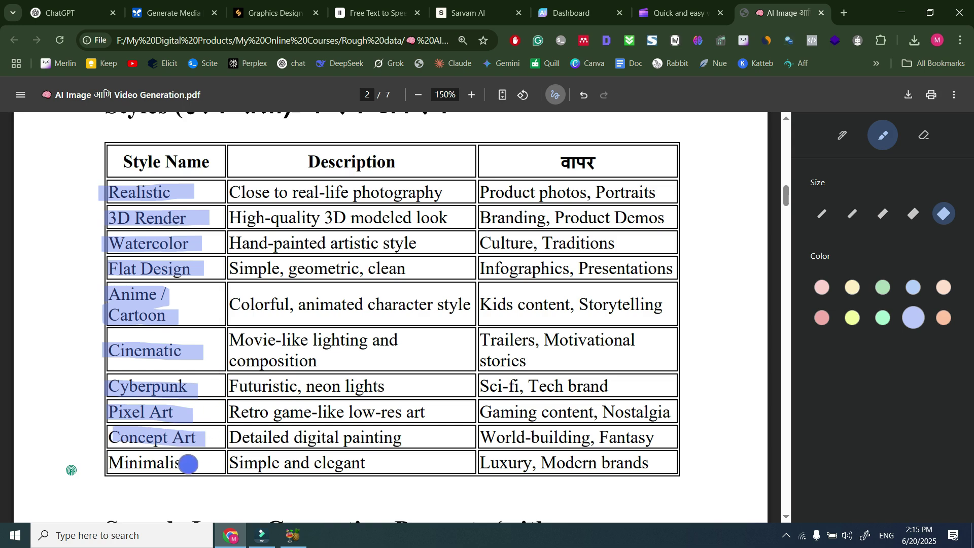
{"action": "left_click_drag", "start_coordinate": [196, 463], "coordinate": [112, 462]}
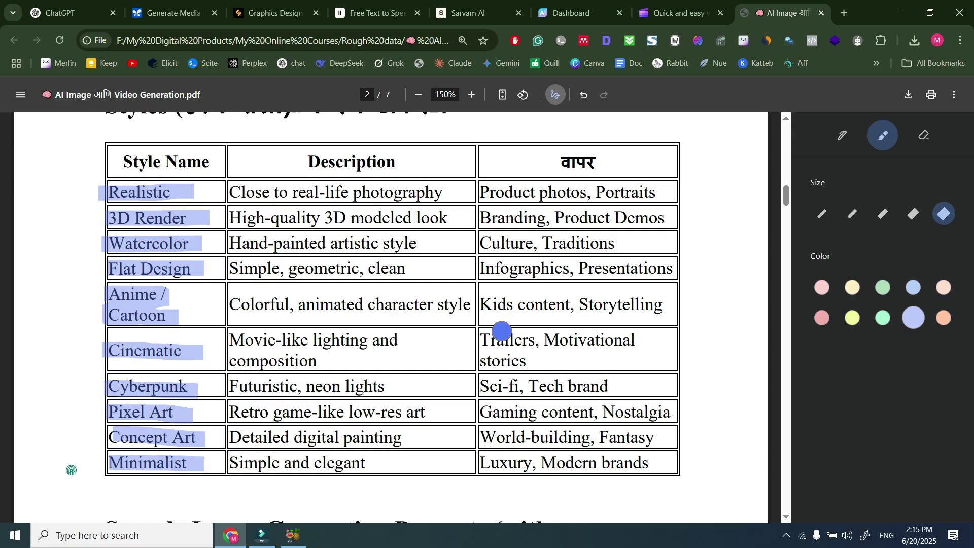
Turn off the annotation mode and copy the quoted Prompt Example 1 text about the young girl under a banyan tree.
{"action": "scroll", "coordinate": [501, 331], "scroll_direction": "down", "scroll_amount": 6}
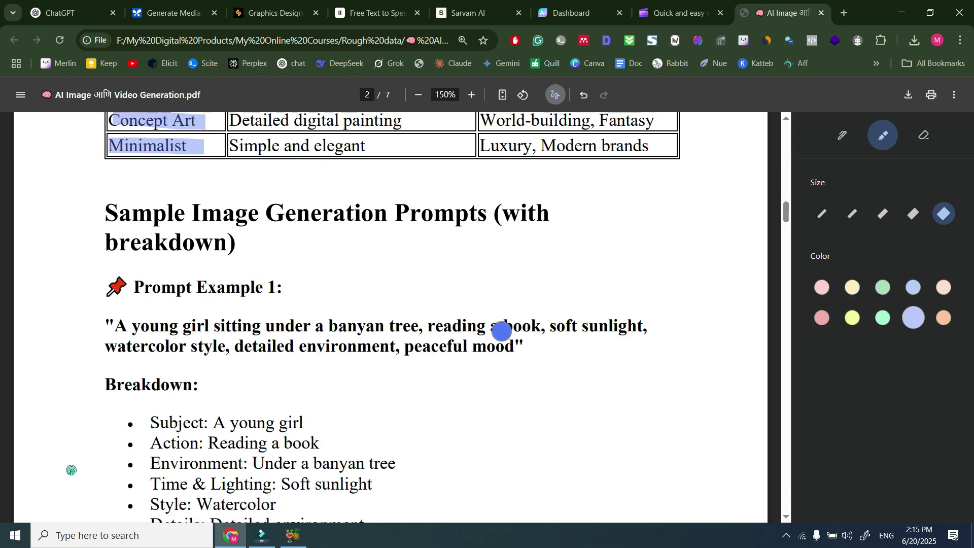
{"action": "scroll", "coordinate": [502, 331], "scroll_direction": "down", "scroll_amount": 1}
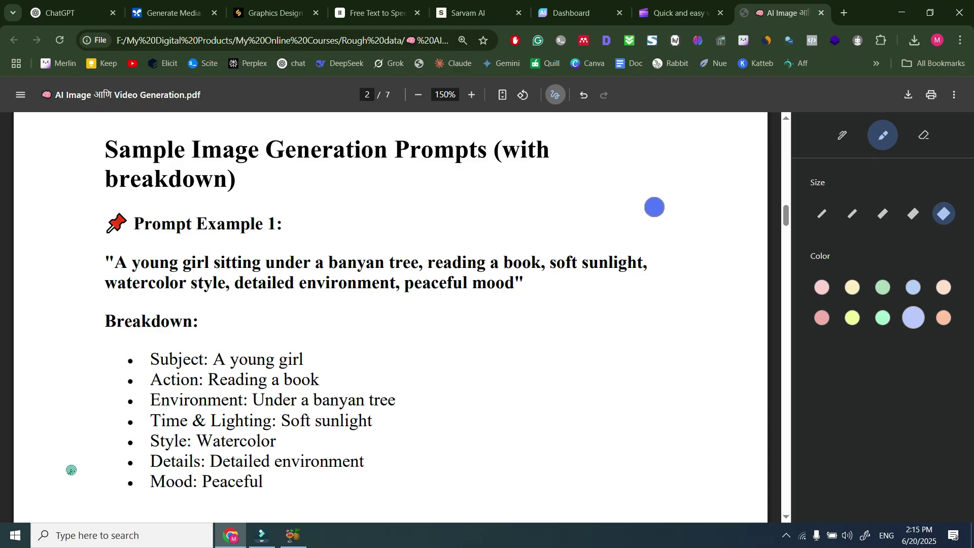
{"action": "left_click", "coordinate": [554, 96]}
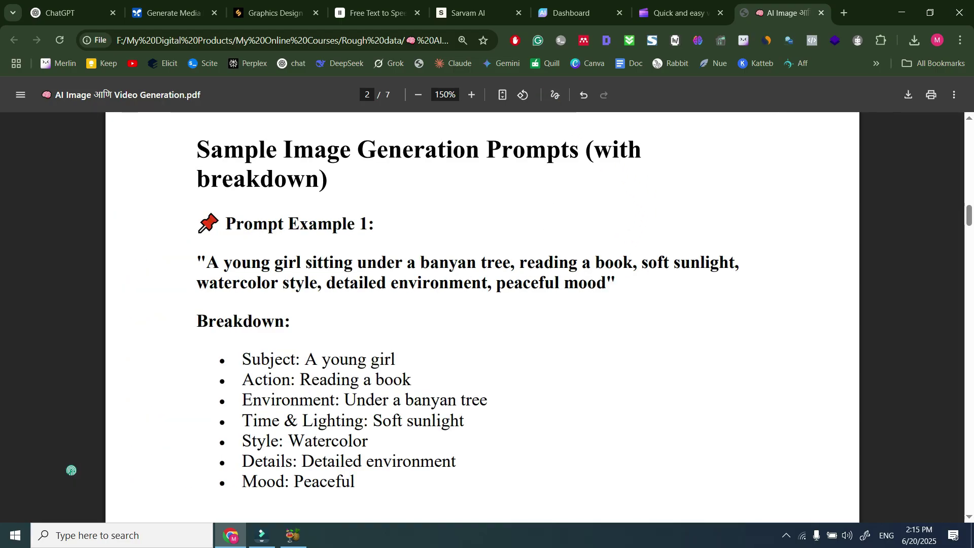
{"action": "left_click_drag", "start_coordinate": [242, 355], "coordinate": [357, 484]}
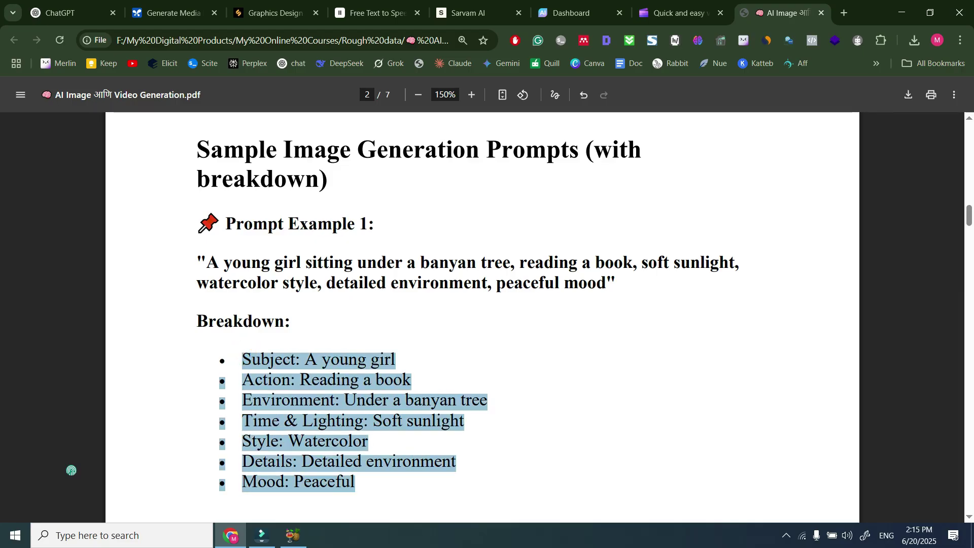
{"action": "left_click", "coordinate": [208, 262]}
{"action": "left_click_drag", "start_coordinate": [207, 262], "coordinate": [607, 284]}
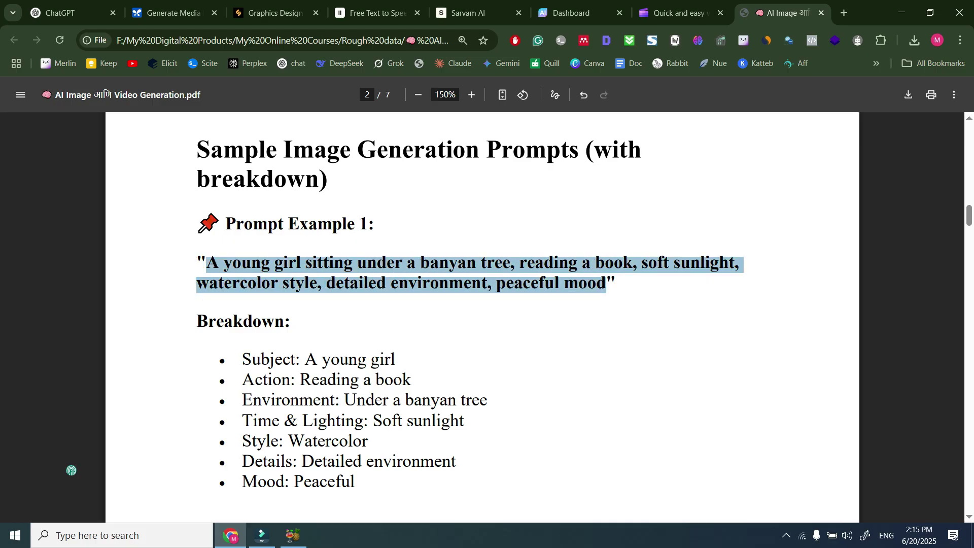
{"action": "right_click", "coordinate": [440, 268]}
{"action": "left_click", "coordinate": [454, 176]}
Switch to ChatGPT and submit "create an image for" followed by the copied banyan tree prompt.
{"action": "left_click", "coordinate": [82, 7]}
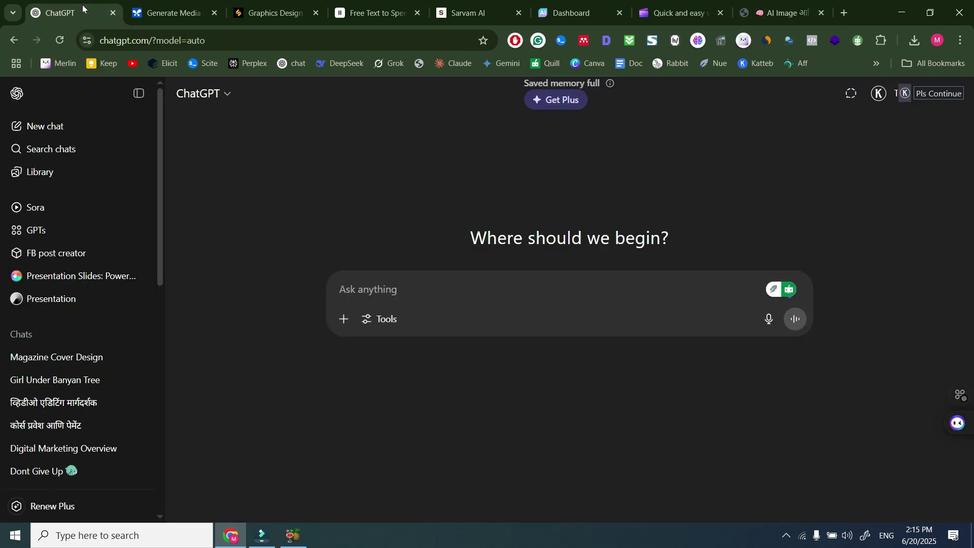
{"action": "left_click", "coordinate": [170, 12]}
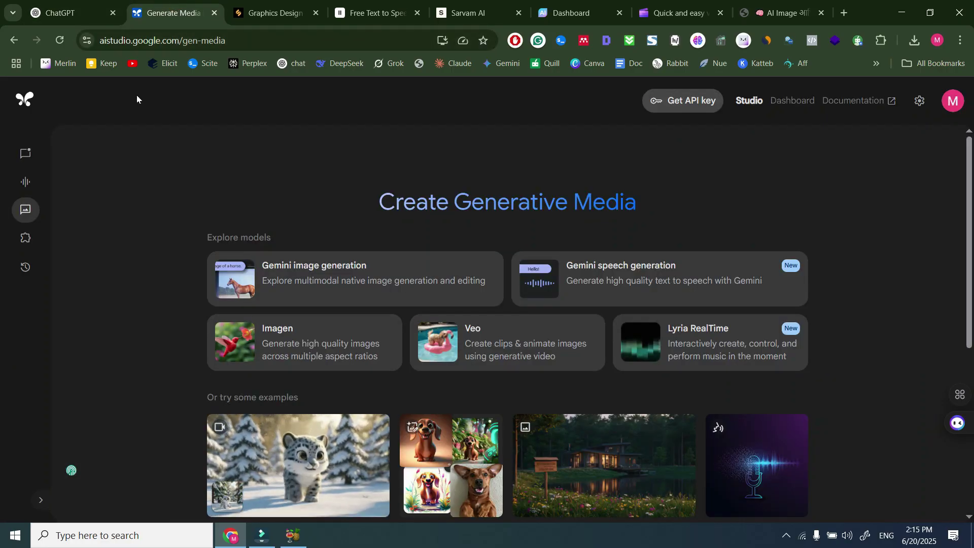
{"action": "left_click", "coordinate": [84, 10]}
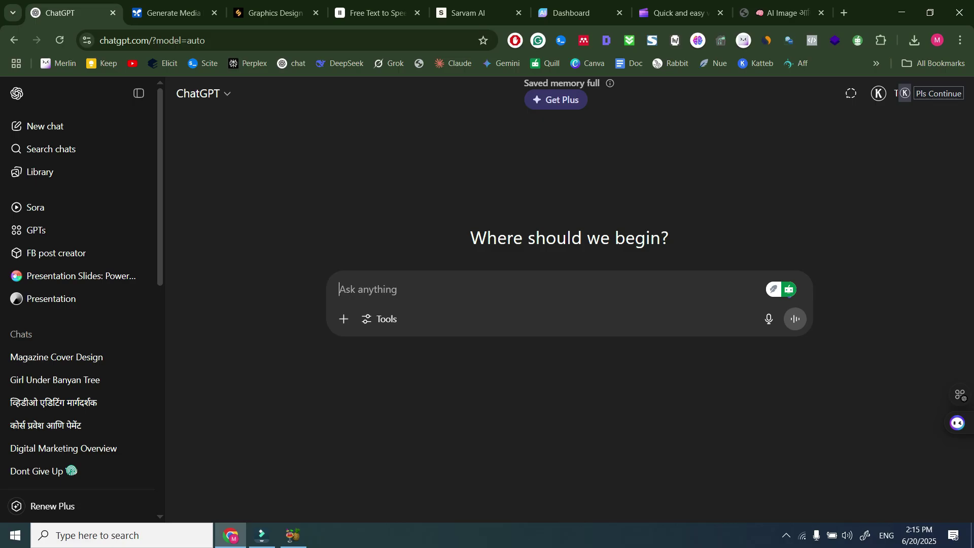
{"action": "type", "text": "create an image "}
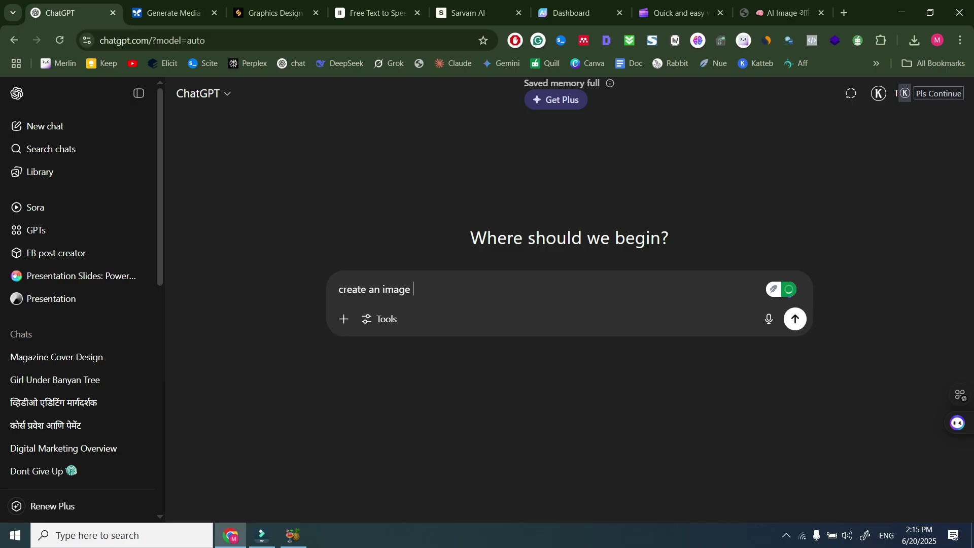
{"action": "type", "text": "for"}
{"action": "key", "text": "ctrl+v"}
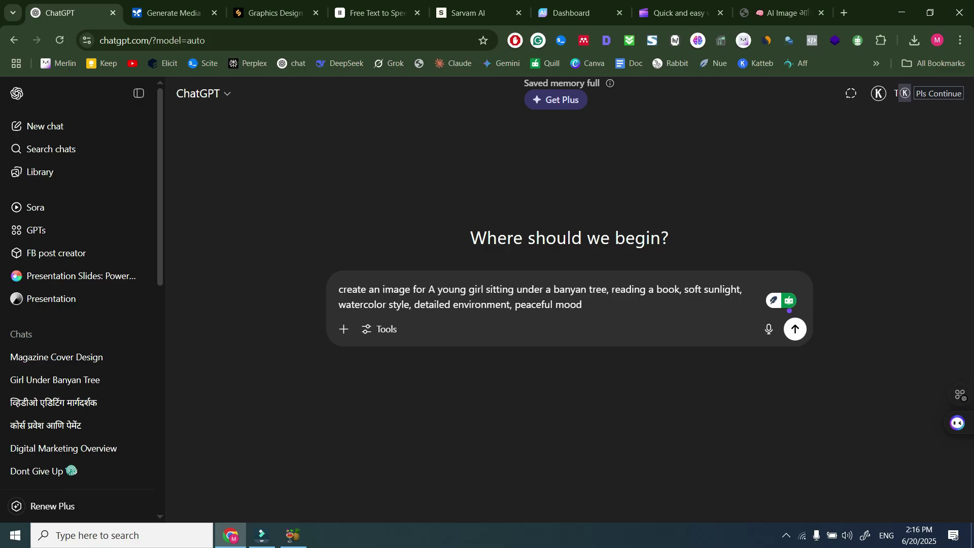
{"action": "left_click", "coordinate": [797, 329]}
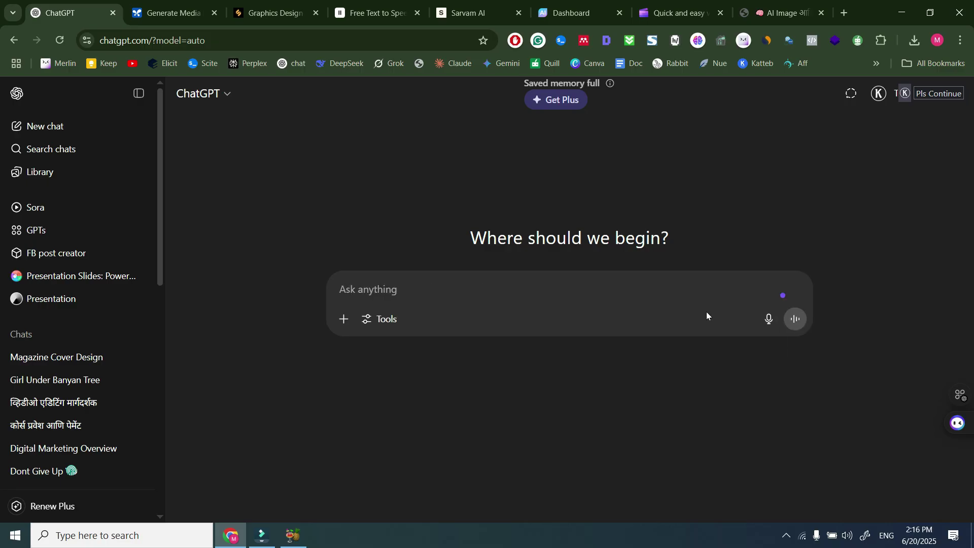
Copy the full text of the image request just sent in the chat.
{"action": "triple_click", "coordinate": [576, 161]}
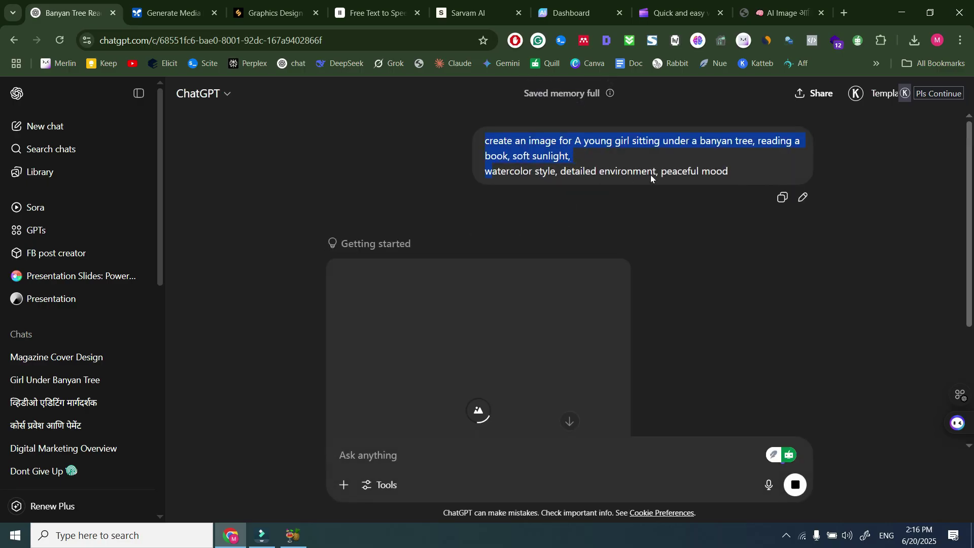
{"action": "left_click_drag", "start_coordinate": [734, 173], "coordinate": [485, 151]}
{"action": "key", "text": "ctrl+c"}
Switch to Google AI Studio, open Gemini image generation and run the copied banyan tree prompt there.
{"action": "left_click", "coordinate": [170, 13]}
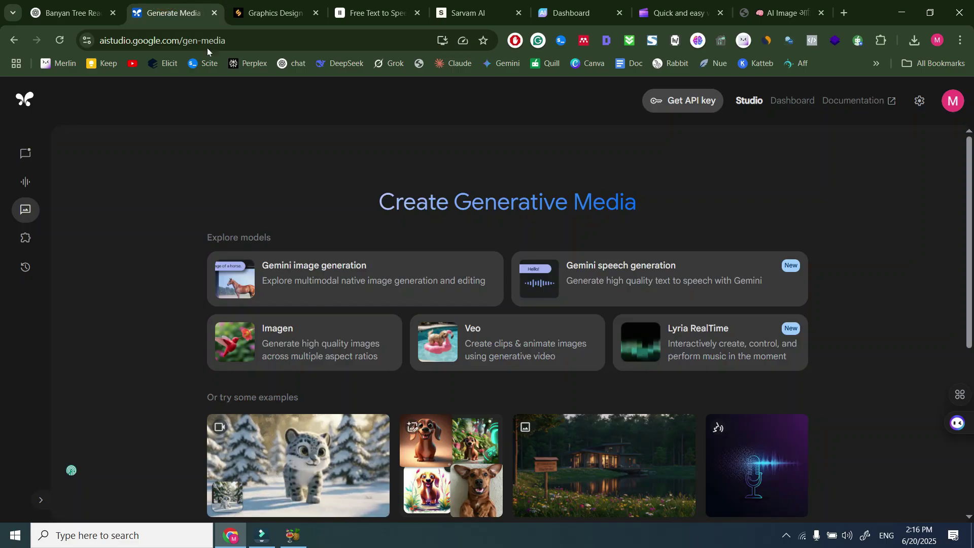
{"action": "left_click", "coordinate": [320, 283]}
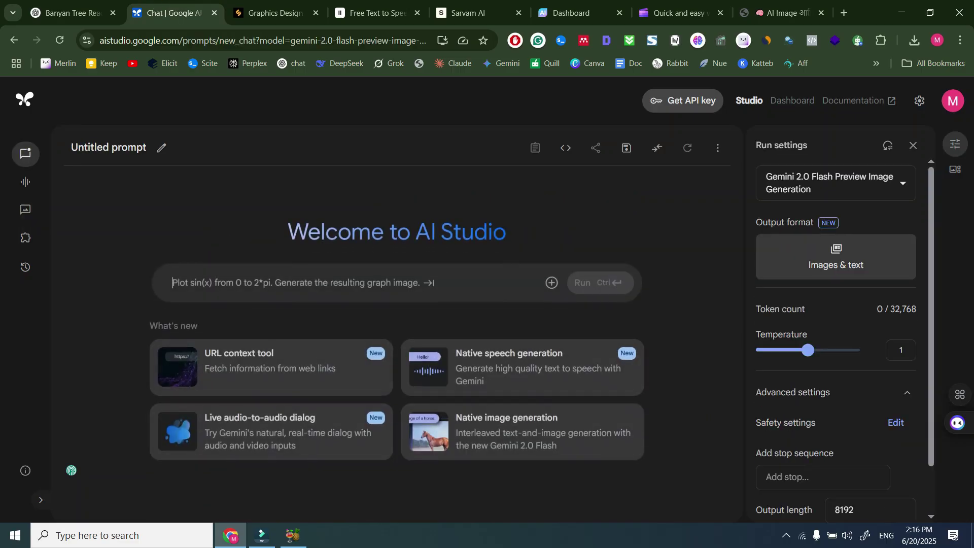
{"action": "key", "text": "ctrl+v"}
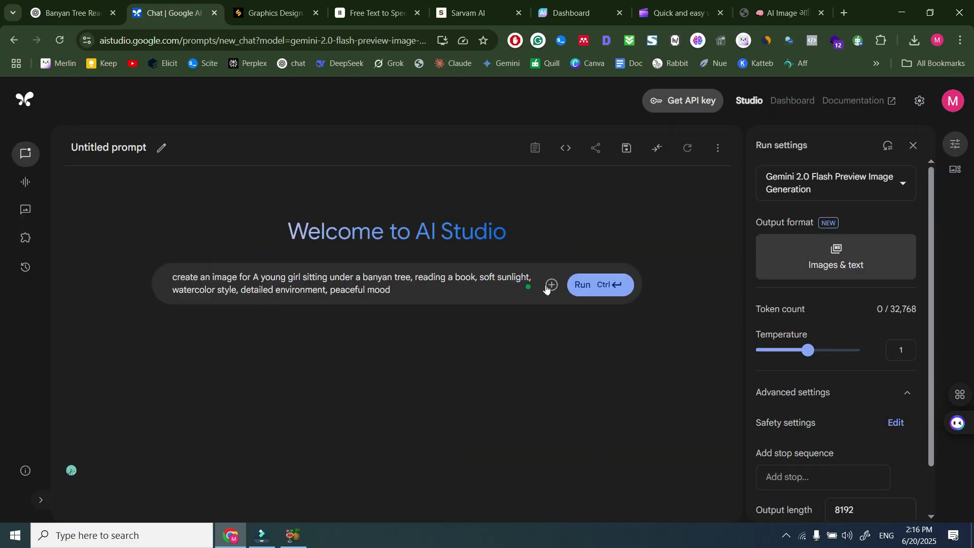
{"action": "left_click", "coordinate": [600, 286]}
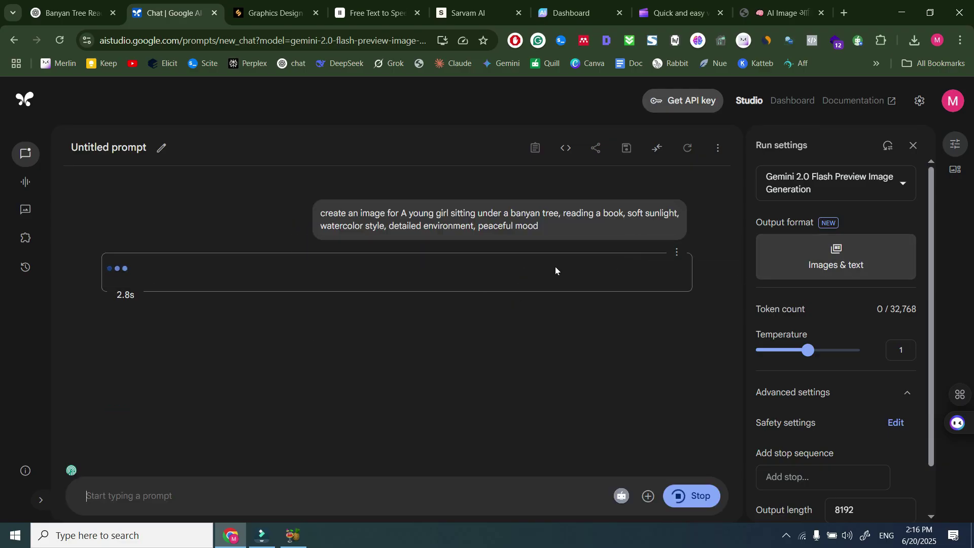
{"action": "scroll", "coordinate": [852, 302], "scroll_direction": "down", "scroll_amount": 1}
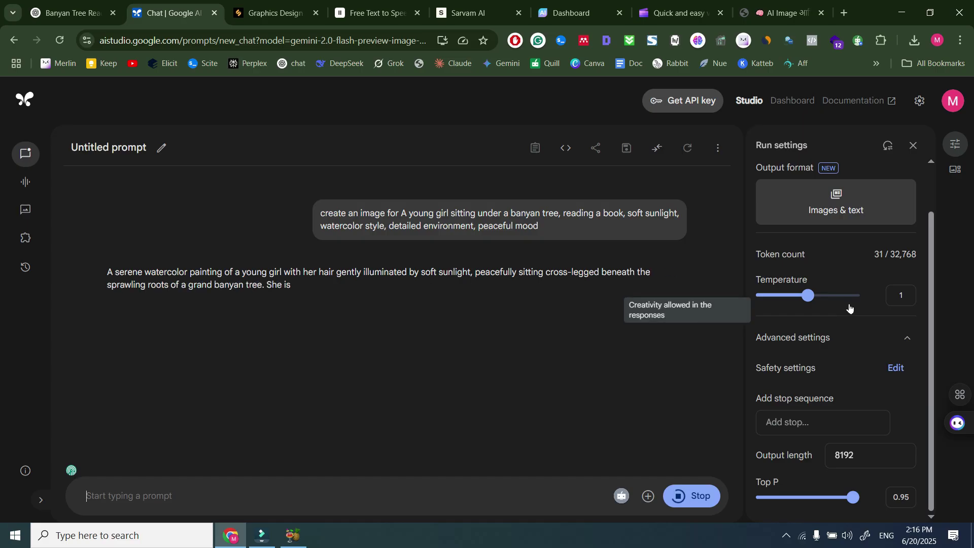
{"action": "scroll", "coordinate": [845, 300], "scroll_direction": "up", "scroll_amount": 1}
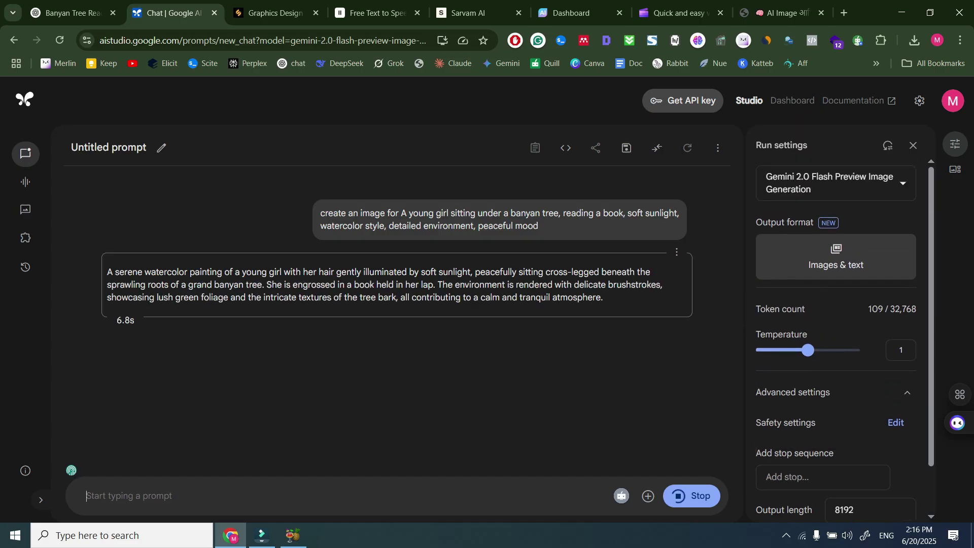
Return to the ChatGPT conversation and view the image generated for the banyan tree prompt.
{"action": "left_click", "coordinate": [80, 2]}
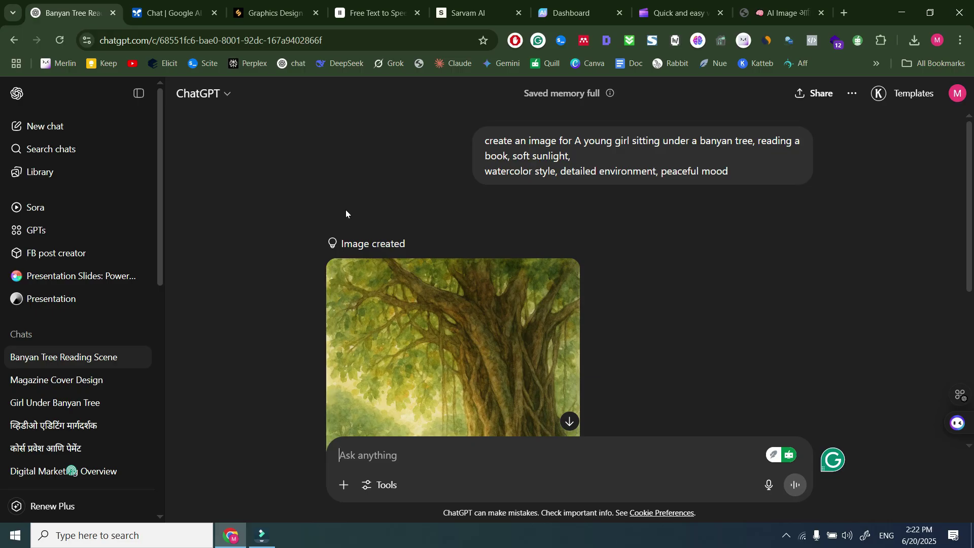
{"action": "scroll", "coordinate": [345, 209], "scroll_direction": "down", "scroll_amount": 3}
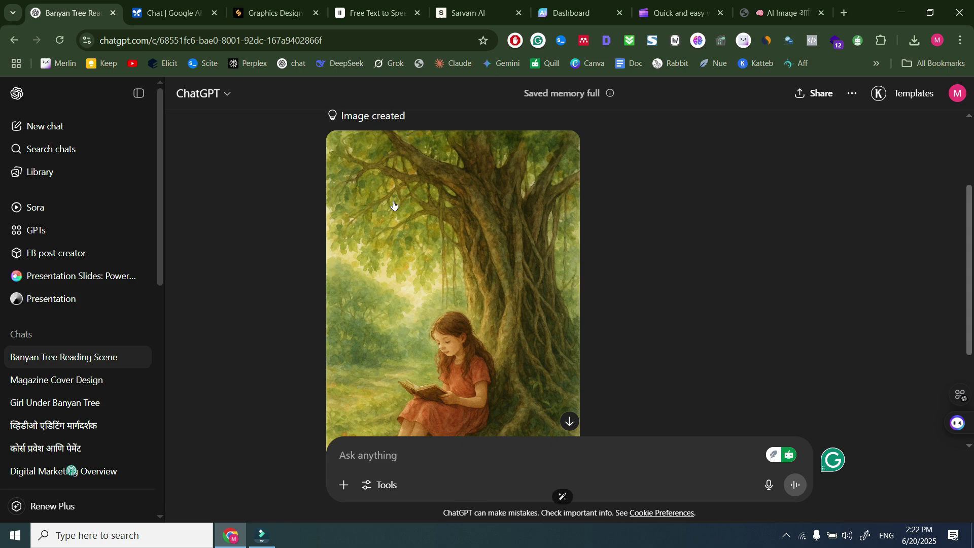
Enlarge the generated banyan tree image in the ChatGPT conversation and download it.
{"action": "scroll", "coordinate": [393, 205], "scroll_direction": "down", "scroll_amount": 4}
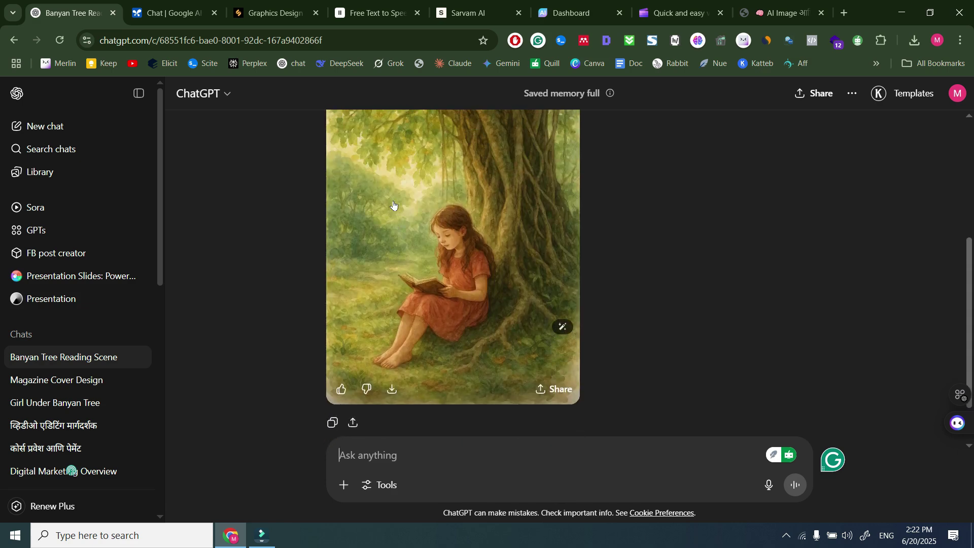
{"action": "left_click", "coordinate": [476, 247]}
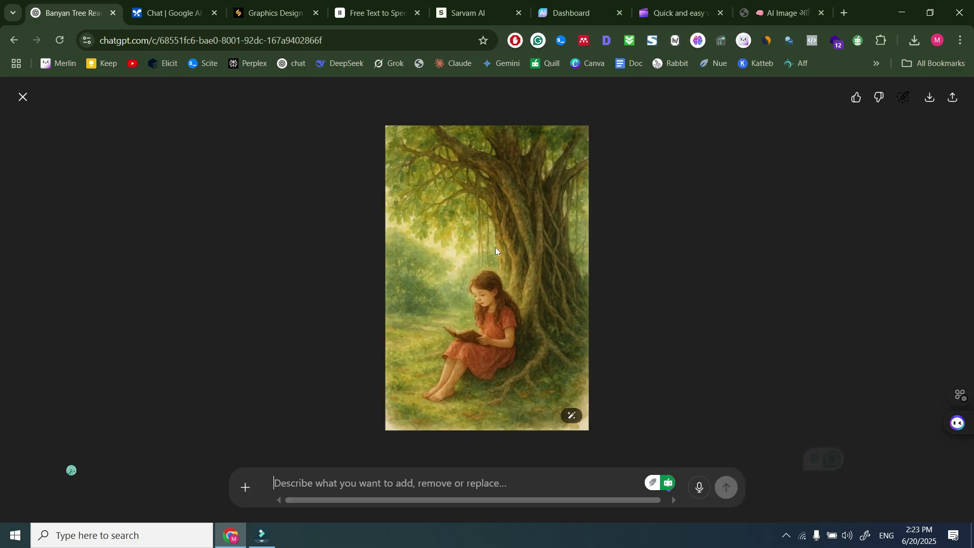
{"action": "left_click", "coordinate": [939, 100]}
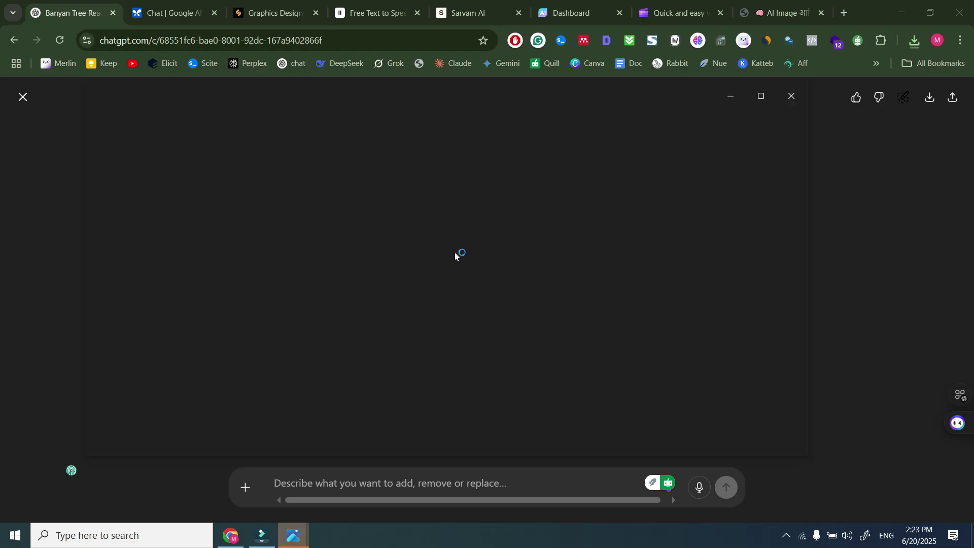
View the downloaded banyan tree image in a maximized photo viewer, then close it and the enlarged image in ChatGPT.
{"action": "scroll", "coordinate": [455, 253], "scroll_direction": "up", "scroll_amount": 3}
{"action": "double_click", "coordinate": [545, 94]}
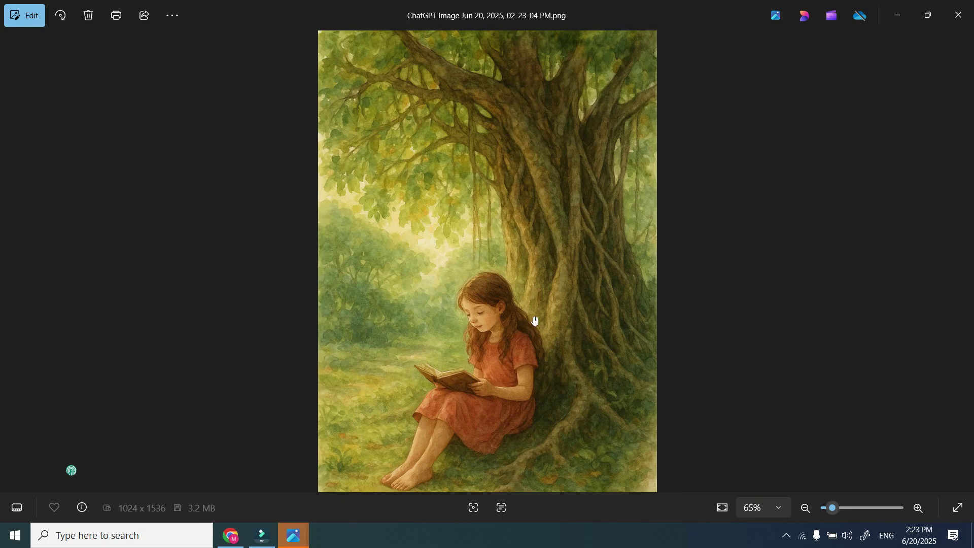
{"action": "left_click", "coordinate": [958, 15]}
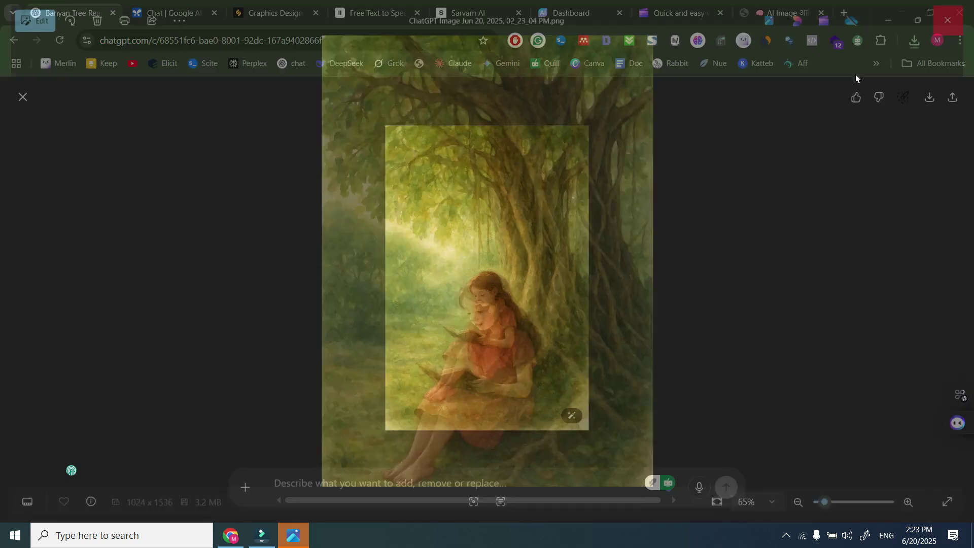
{"action": "left_click", "coordinate": [23, 96]}
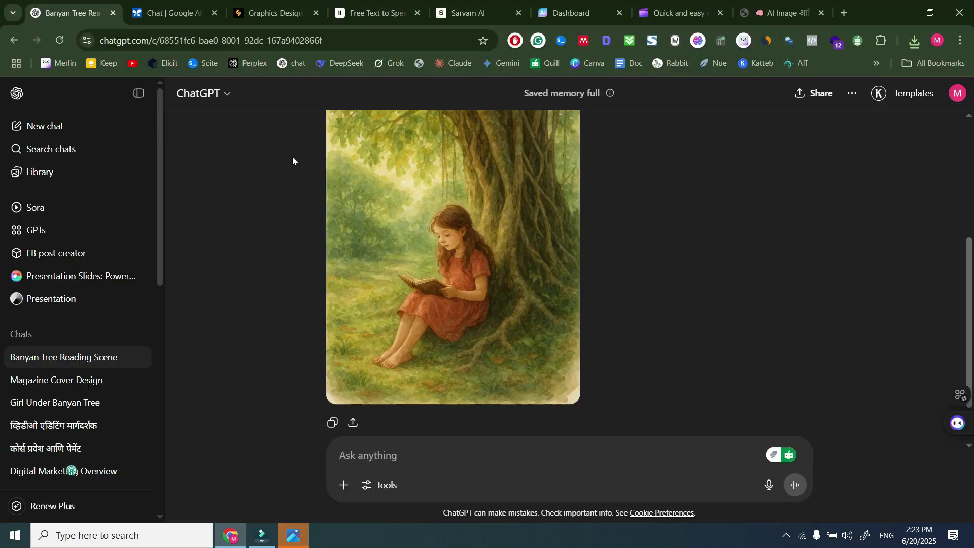
Switch to Google AI Studio, inspect the generated banyan tree image at full size and download it.
{"action": "left_click", "coordinate": [168, 4]}
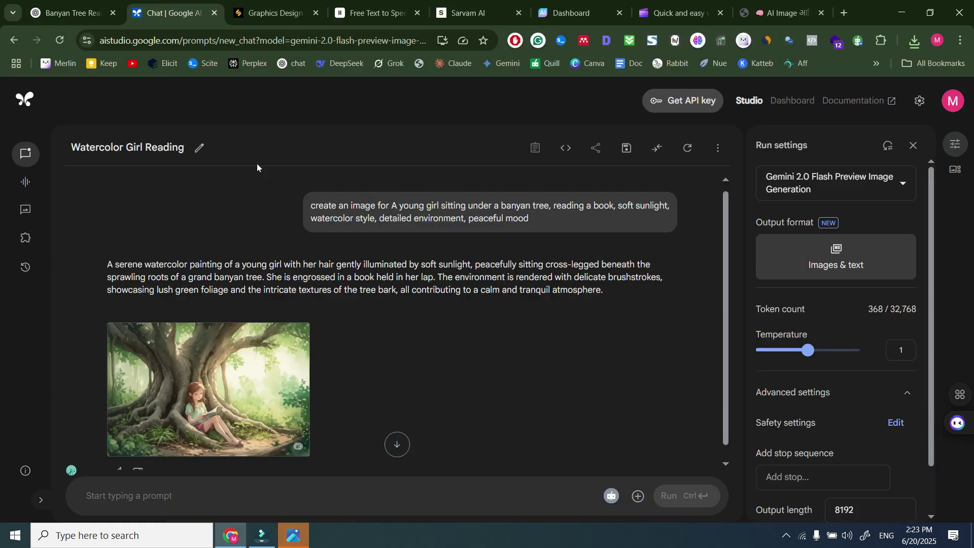
{"action": "scroll", "coordinate": [264, 226], "scroll_direction": "down", "scroll_amount": 1}
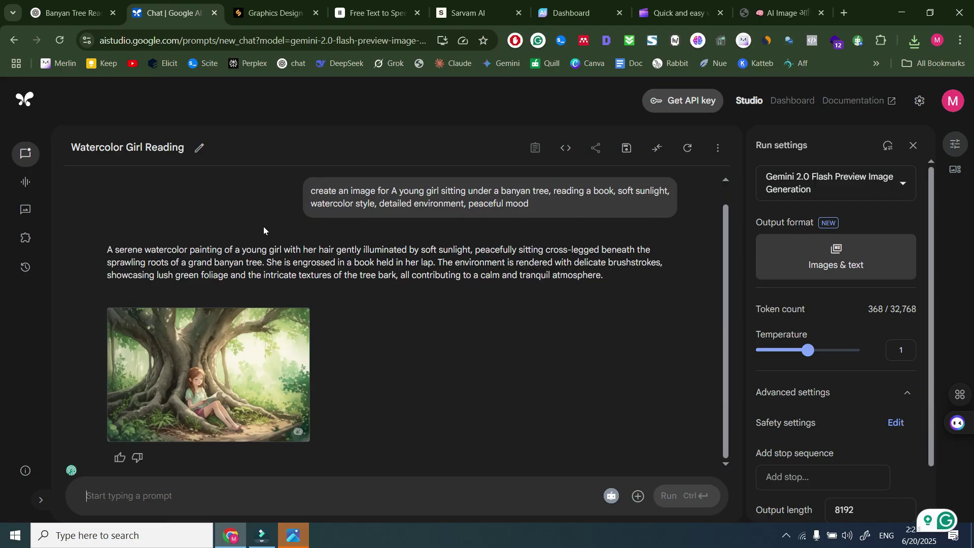
{"action": "left_click", "coordinate": [242, 374]}
{"action": "scroll", "coordinate": [504, 272], "scroll_direction": "down", "scroll_amount": 3}
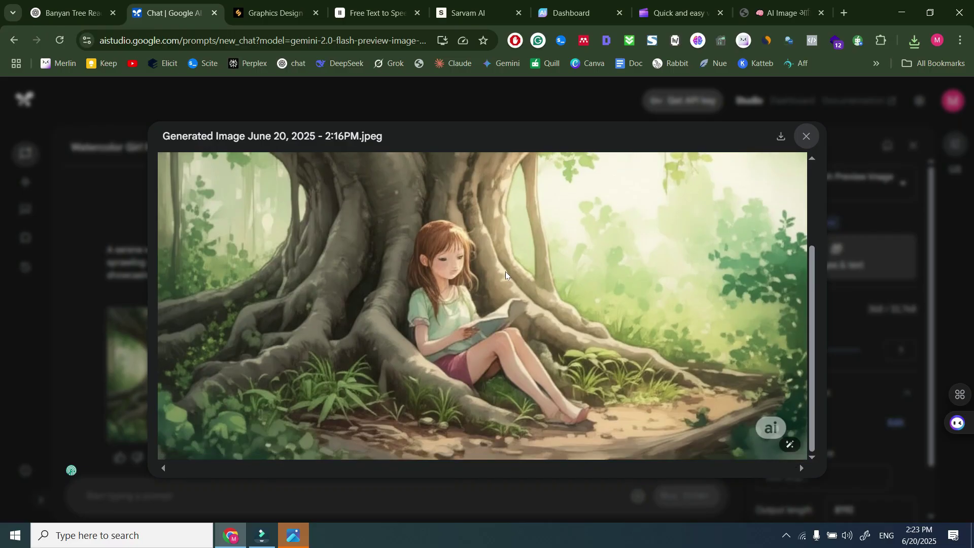
{"action": "scroll", "coordinate": [504, 272], "scroll_direction": "up", "scroll_amount": 5}
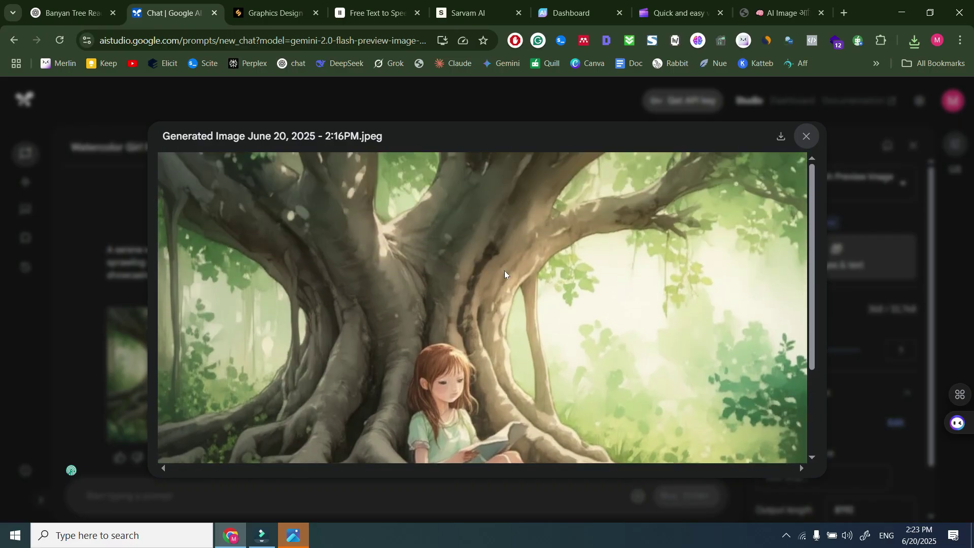
{"action": "scroll", "coordinate": [504, 282], "scroll_direction": "down", "scroll_amount": 5}
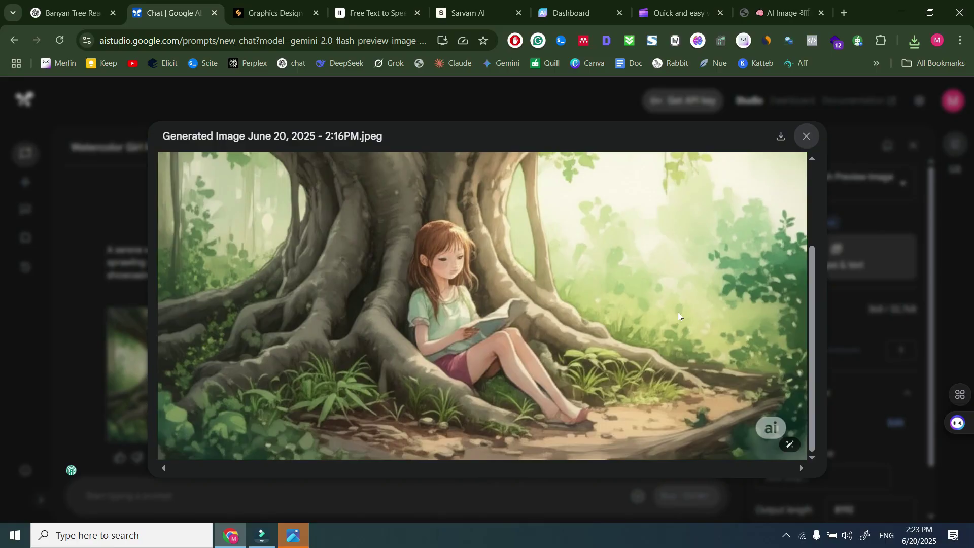
{"action": "left_click", "coordinate": [781, 136]}
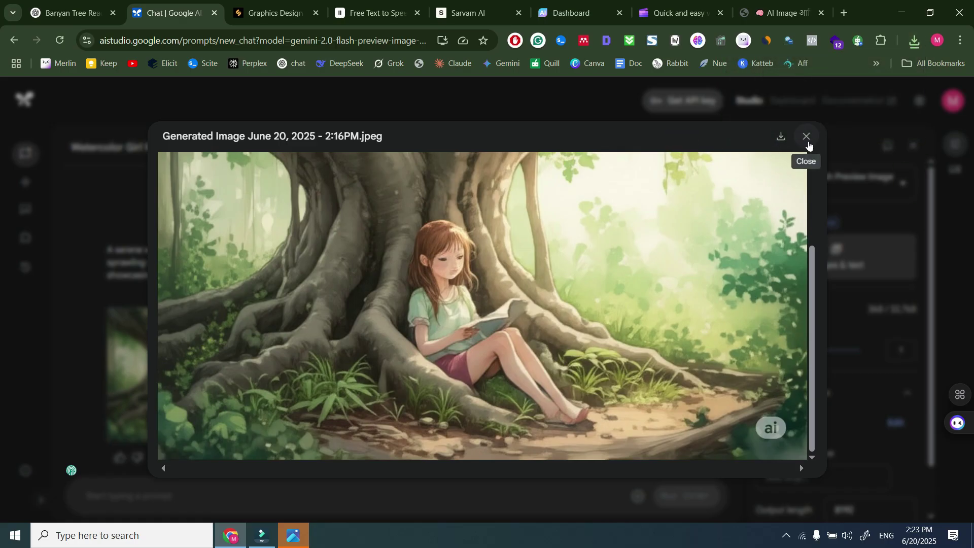
{"action": "left_click", "coordinate": [806, 137]}
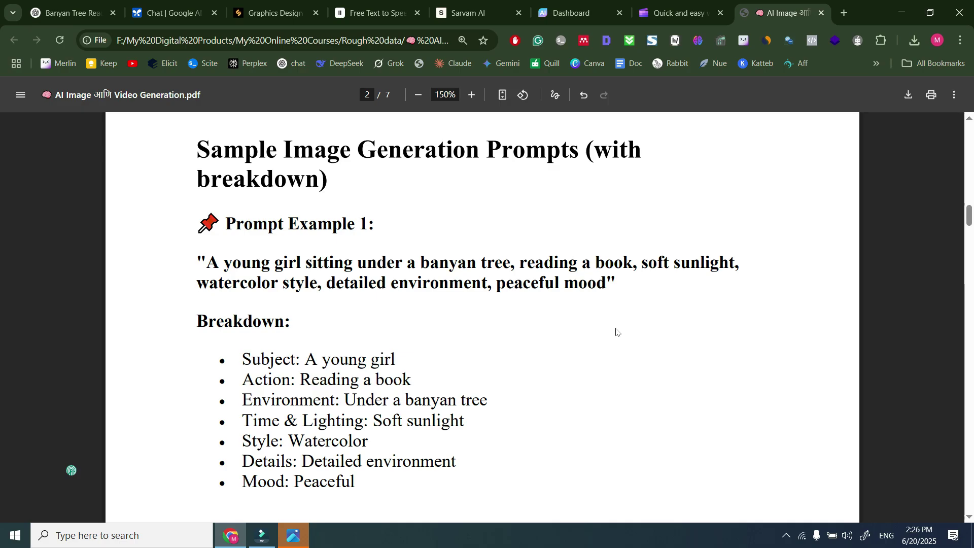
Copy the Indian farmer prompt text under Prompt Example 2 in the PDF, without the quotation marks.
{"action": "scroll", "coordinate": [616, 332], "scroll_direction": "down", "scroll_amount": 10}
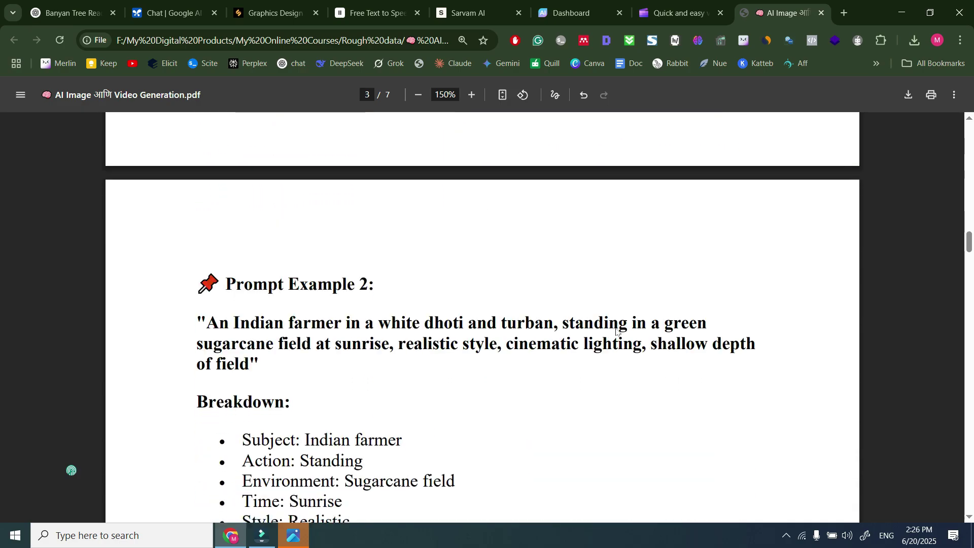
{"action": "scroll", "coordinate": [616, 331], "scroll_direction": "down", "scroll_amount": 1}
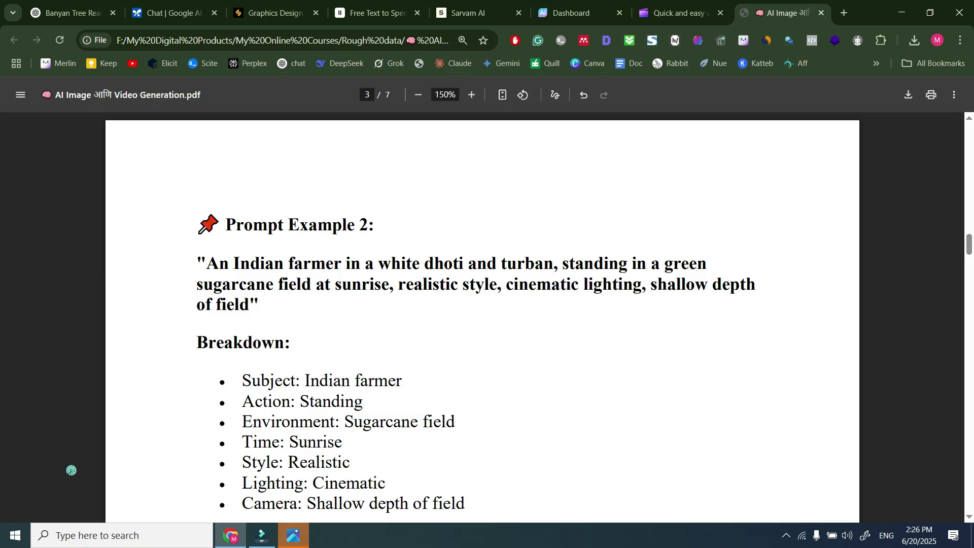
{"action": "left_click_drag", "start_coordinate": [206, 263], "coordinate": [249, 306]}
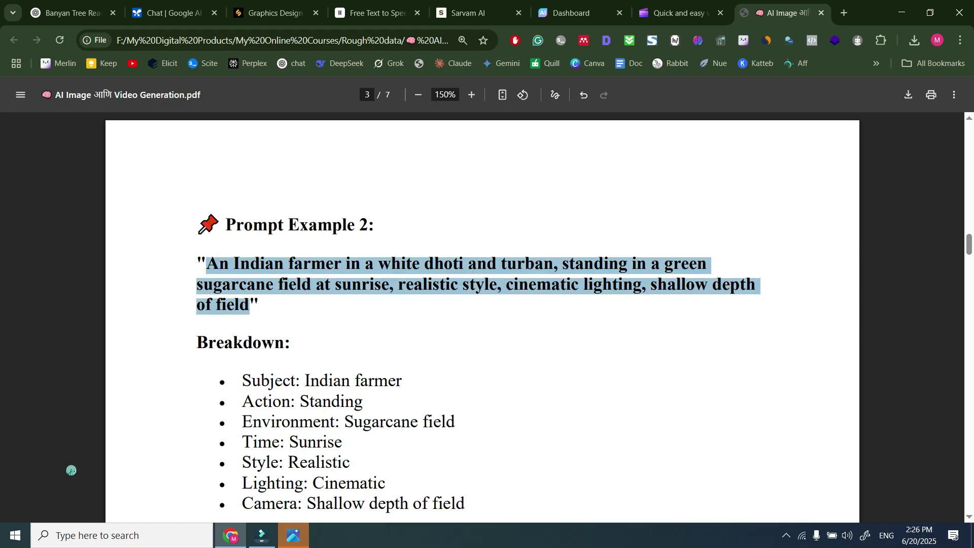
{"action": "right_click", "coordinate": [243, 267]}
{"action": "left_click", "coordinate": [274, 170]}
Paste the farmer prompt as plain text into the Google AI Studio chat, append "- i want in verticle layout" and run it.
{"action": "left_click", "coordinate": [175, 2]}
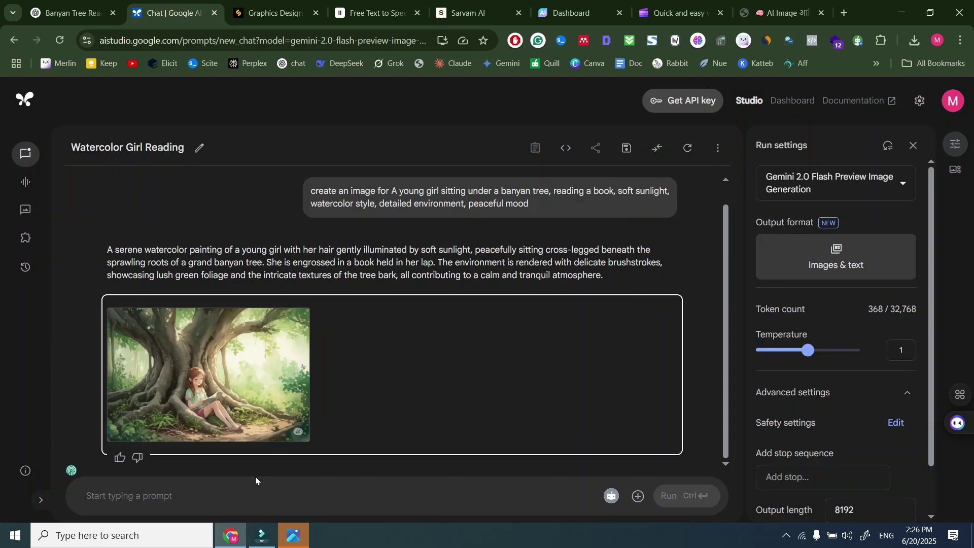
{"action": "right_click", "coordinate": [256, 501]}
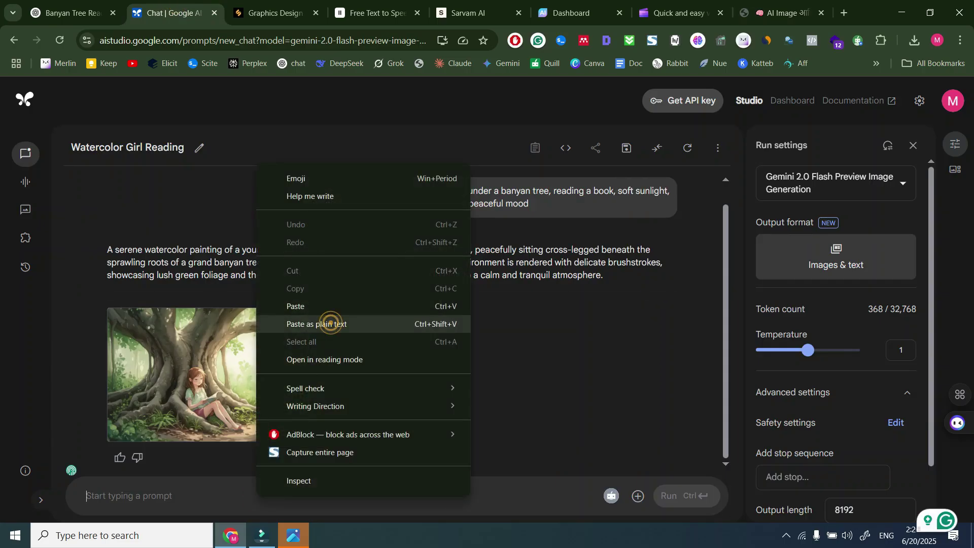
{"action": "left_click", "coordinate": [330, 322]}
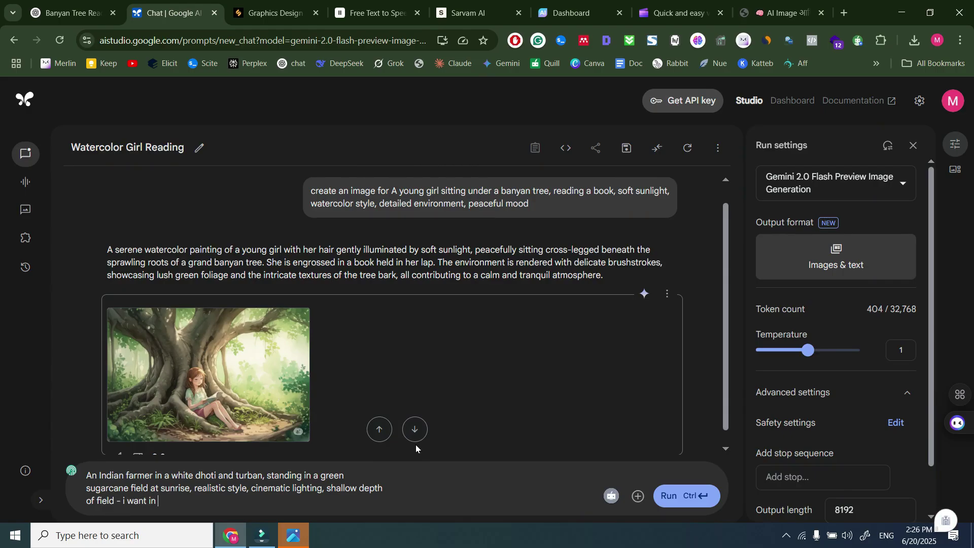
{"action": "type", "text": "verticle lau"}
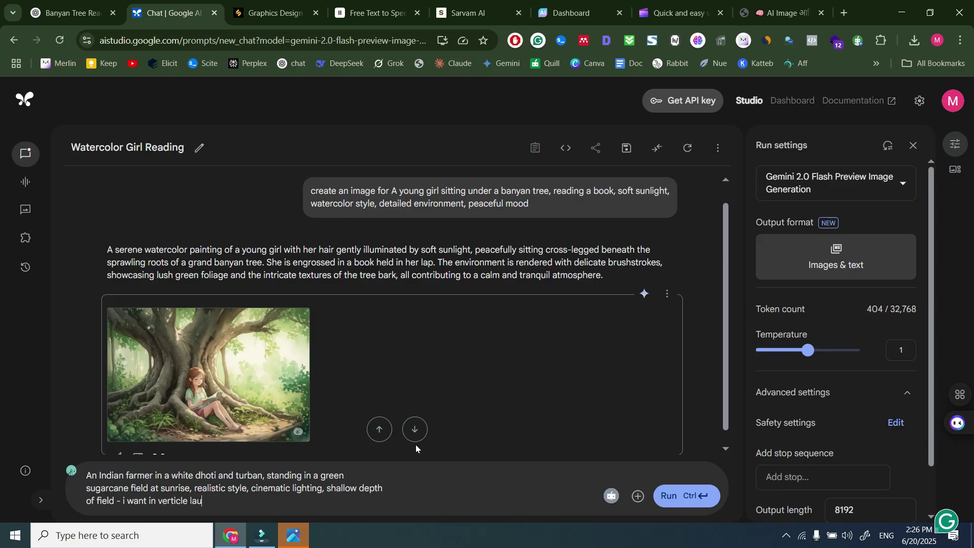
{"action": "key", "text": "BackSpace"}
{"action": "type", "text": "yout"}
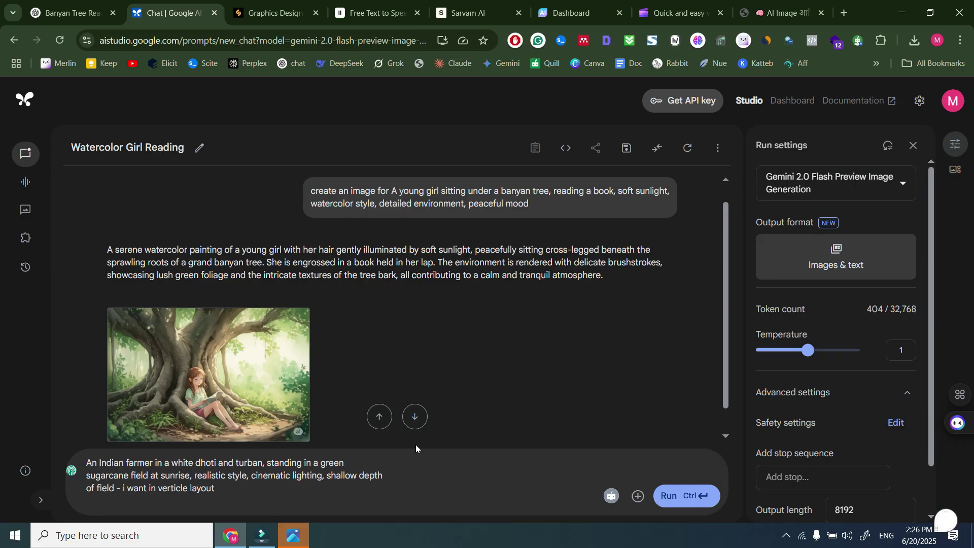
{"action": "left_click", "coordinate": [677, 496]}
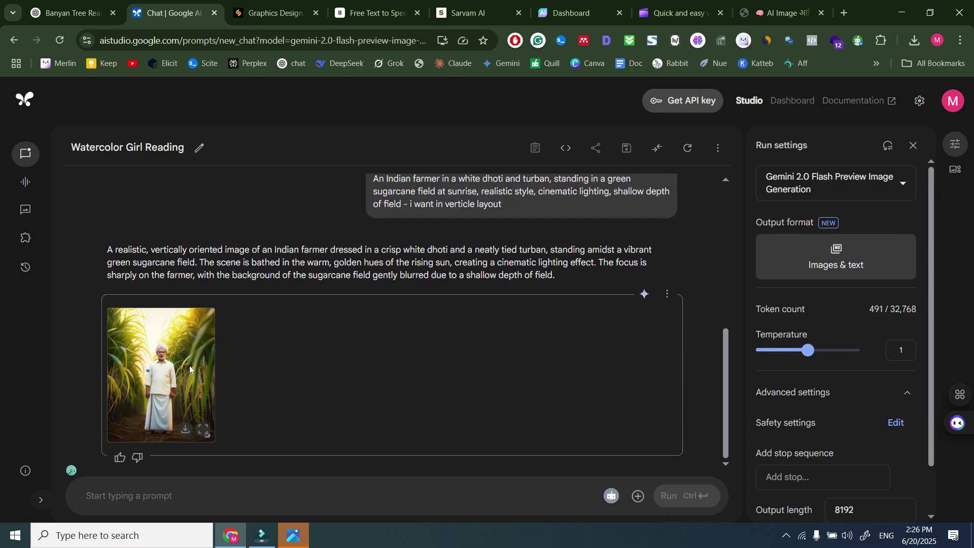
Open the generated farmer image at full size, inspect it from top to bottom and download it.
{"action": "left_click", "coordinate": [190, 373]}
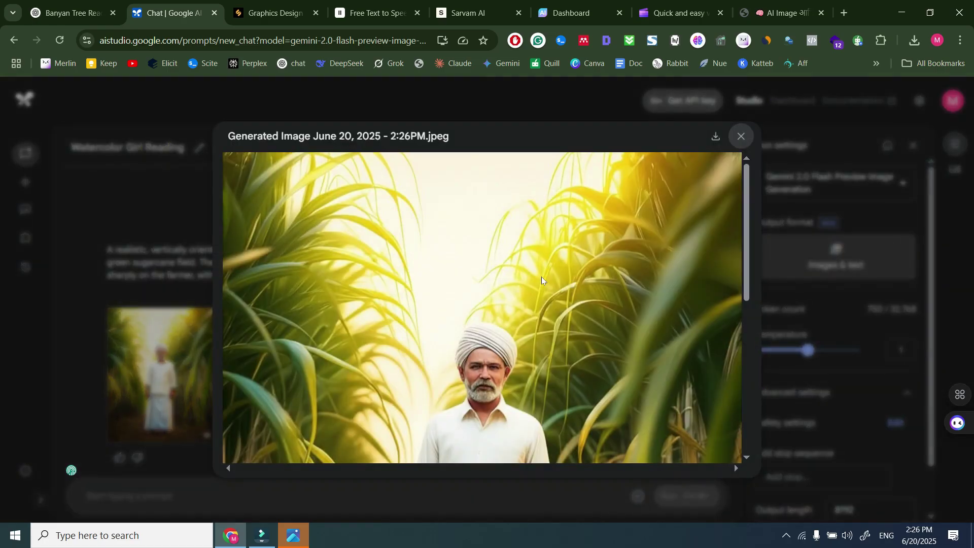
{"action": "scroll", "coordinate": [542, 280], "scroll_direction": "down", "scroll_amount": 5}
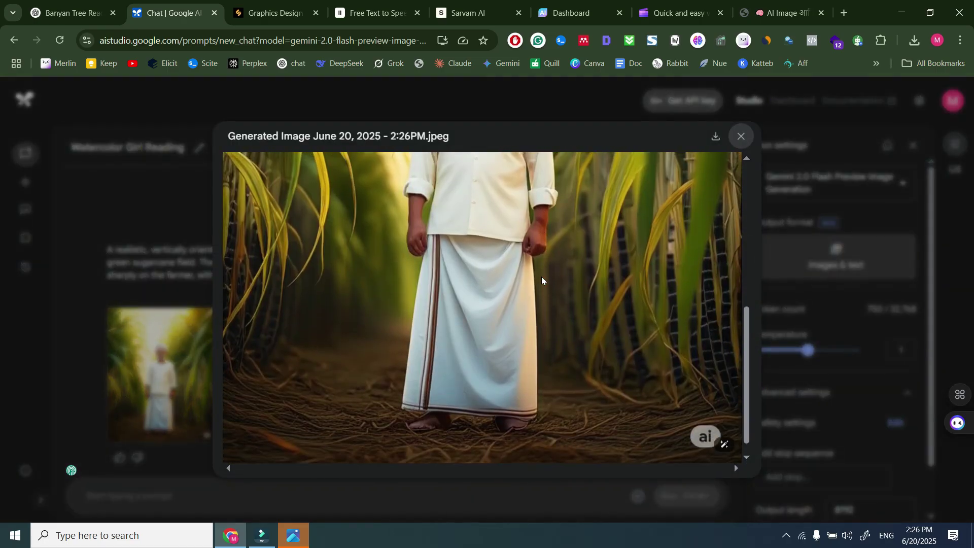
{"action": "scroll", "coordinate": [542, 280], "scroll_direction": "up", "scroll_amount": 5}
{"action": "scroll", "coordinate": [542, 280], "scroll_direction": "down", "scroll_amount": 5}
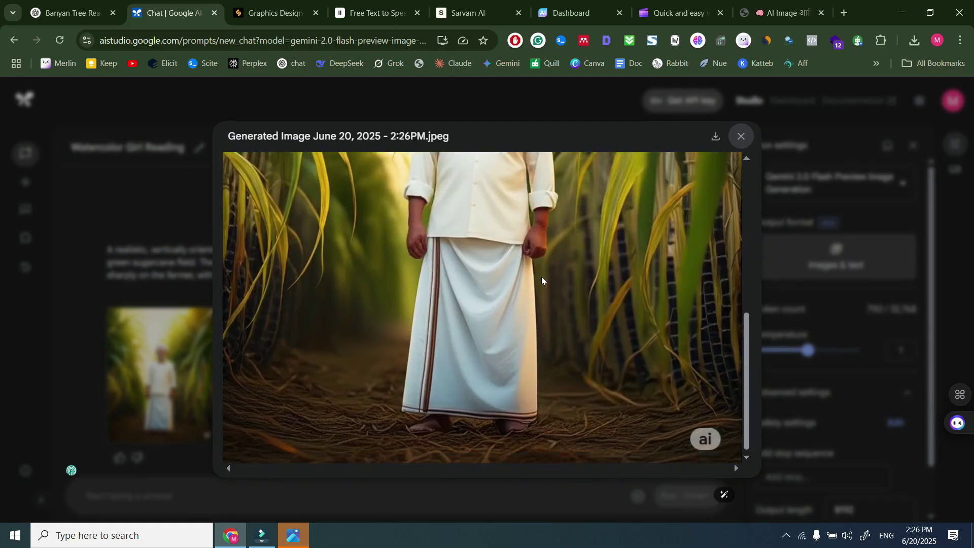
{"action": "scroll", "coordinate": [405, 381], "scroll_direction": "up", "scroll_amount": 5}
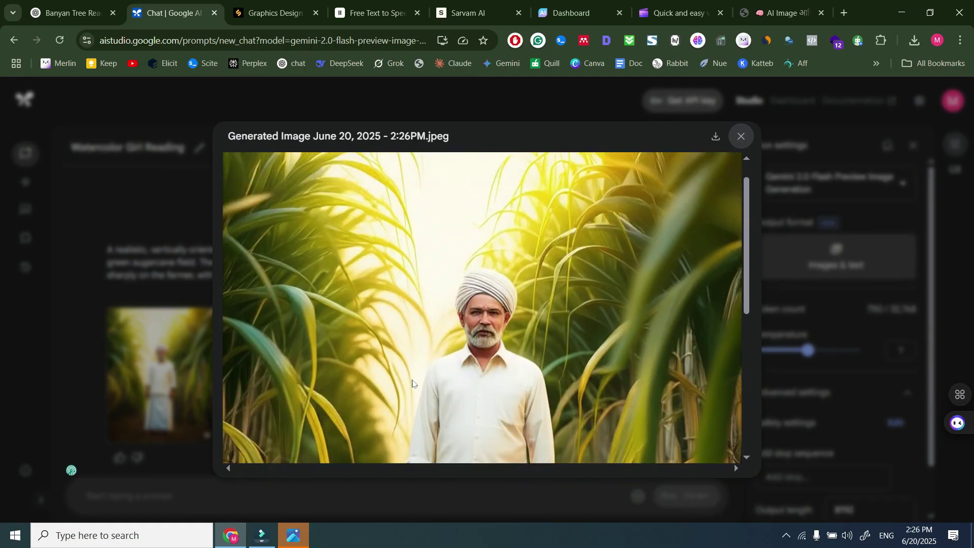
{"action": "scroll", "coordinate": [413, 384], "scroll_direction": "down", "scroll_amount": 5}
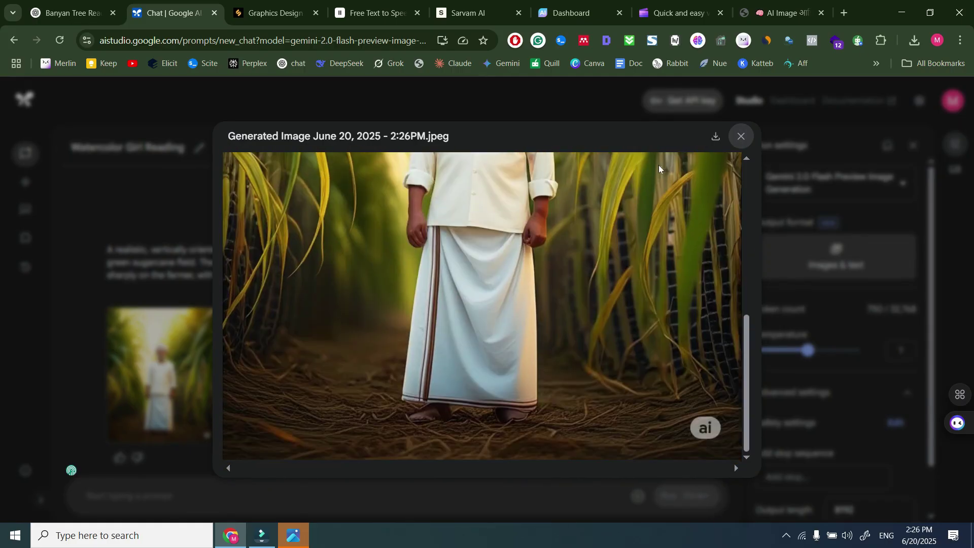
{"action": "left_click", "coordinate": [715, 136]}
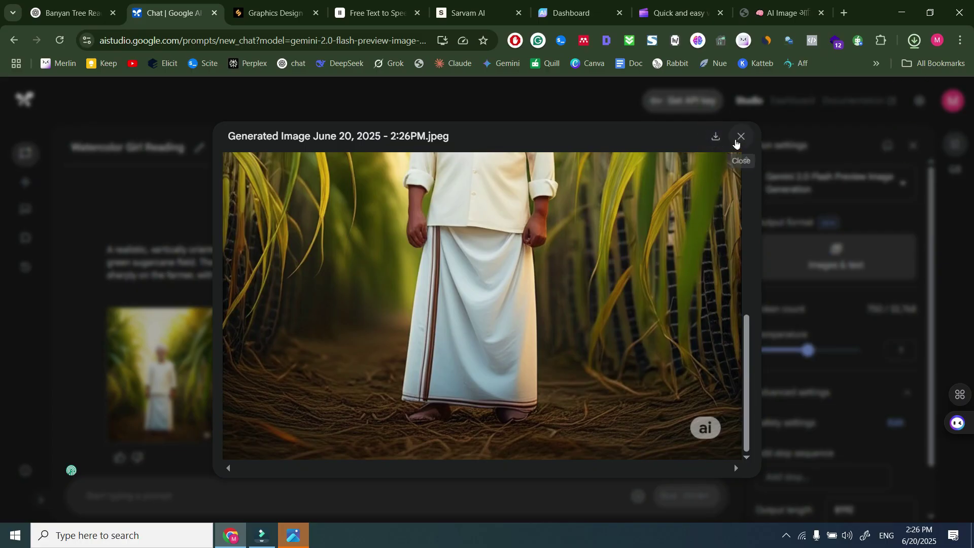
{"action": "left_click", "coordinate": [738, 138]}
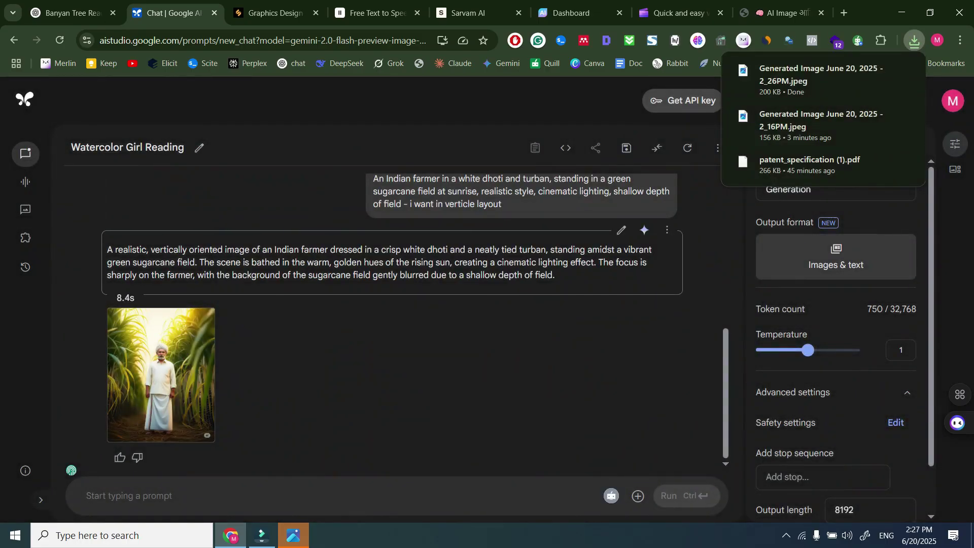
Copy the full farmer prompt, including the vertical layout request, from the sent chat message.
{"action": "scroll", "coordinate": [395, 330], "scroll_direction": "up", "scroll_amount": 1}
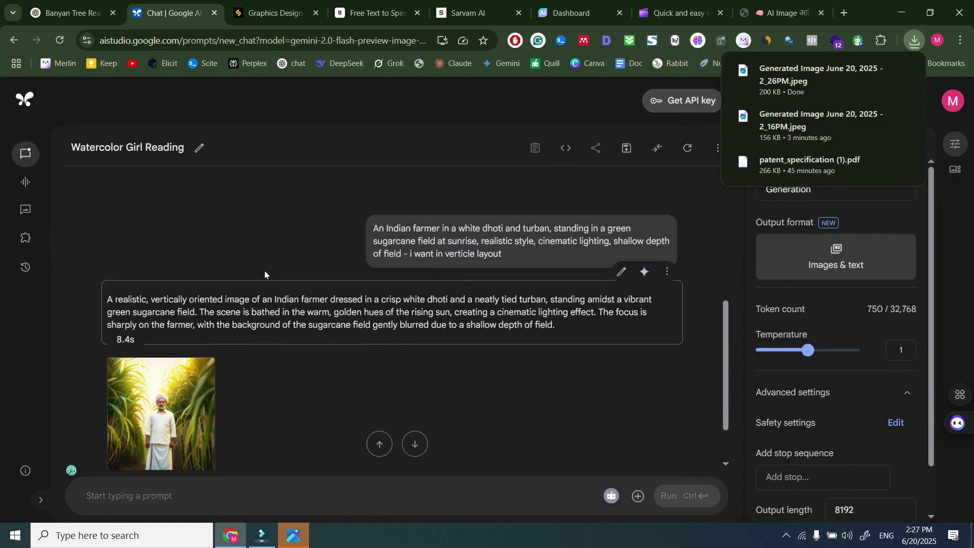
{"action": "left_click_drag", "start_coordinate": [513, 271], "coordinate": [378, 241]}
{"action": "right_click", "coordinate": [393, 246]}
{"action": "left_click", "coordinate": [419, 198]}
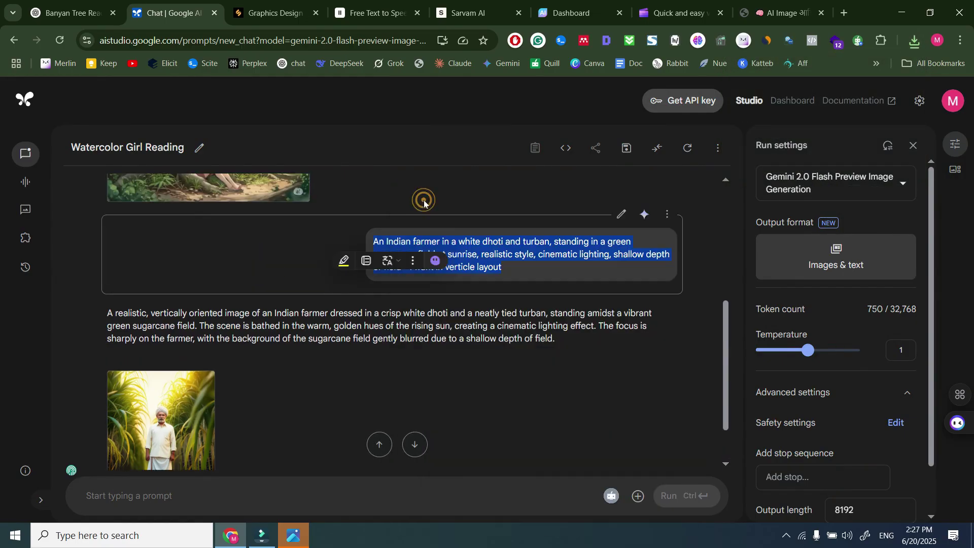
Open the Imagen generator from the Generate Media page and leave the number of results at 1.
{"action": "left_click", "coordinate": [26, 207]}
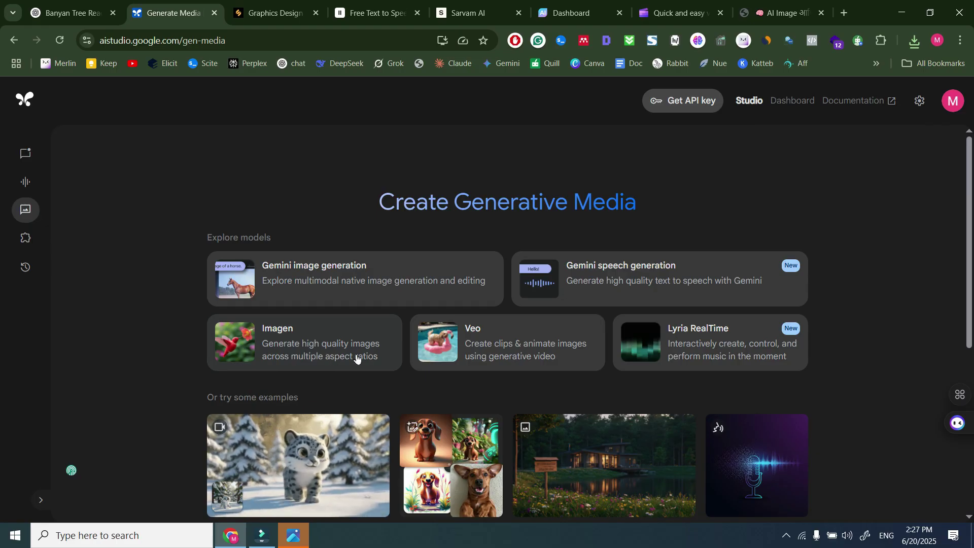
{"action": "left_click", "coordinate": [317, 348]}
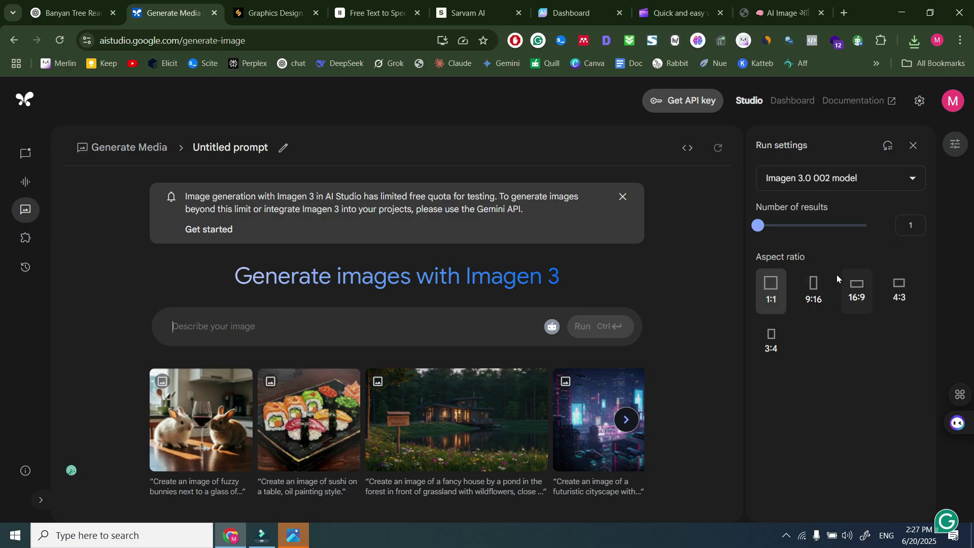
{"action": "mouse_move", "coordinate": [760, 225]}
{"action": "left_mouse_down"}
{"action": "mouse_move", "coordinate": [793, 226]}
{"action": "mouse_move", "coordinate": [756, 227]}
{"action": "left_mouse_up"}
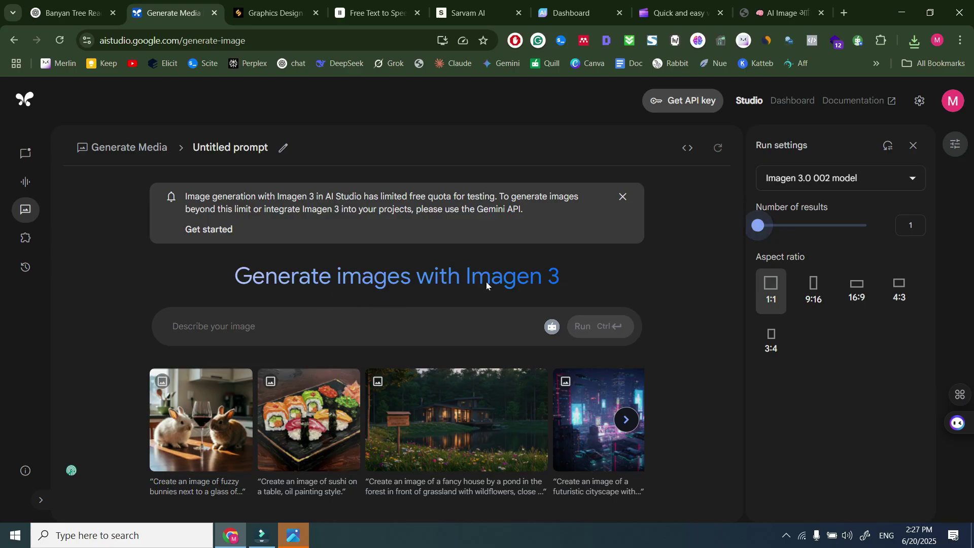
Paste the copied farmer prompt into the Imagen description field and set the aspect ratio to 9:16.
{"action": "left_click", "coordinate": [290, 329]}
{"action": "right_click", "coordinate": [289, 329]}
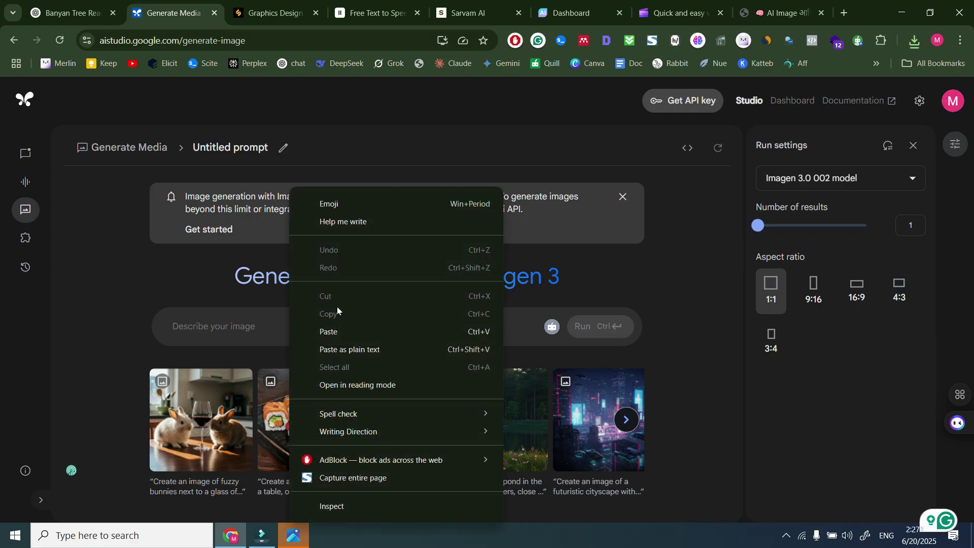
{"action": "left_click", "coordinate": [342, 329]}
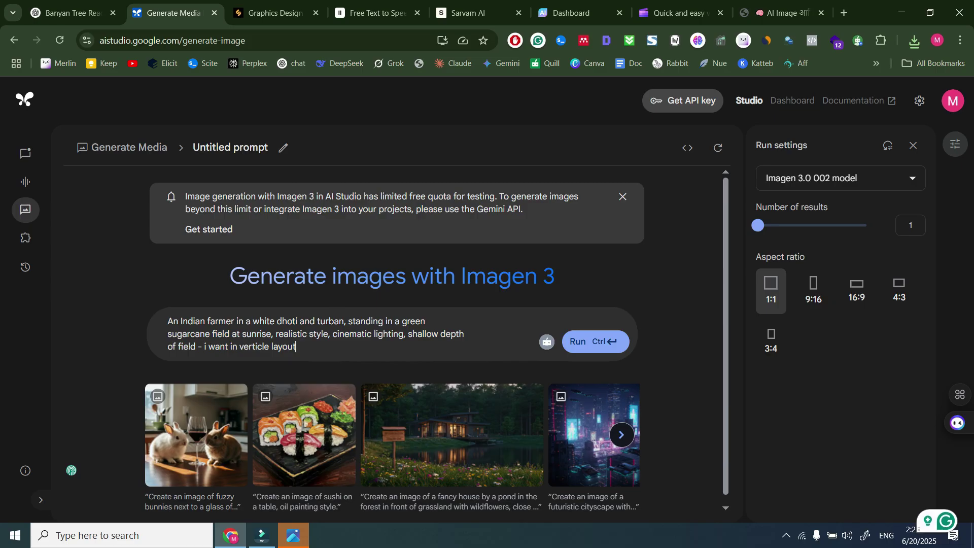
{"action": "left_click", "coordinate": [814, 289]}
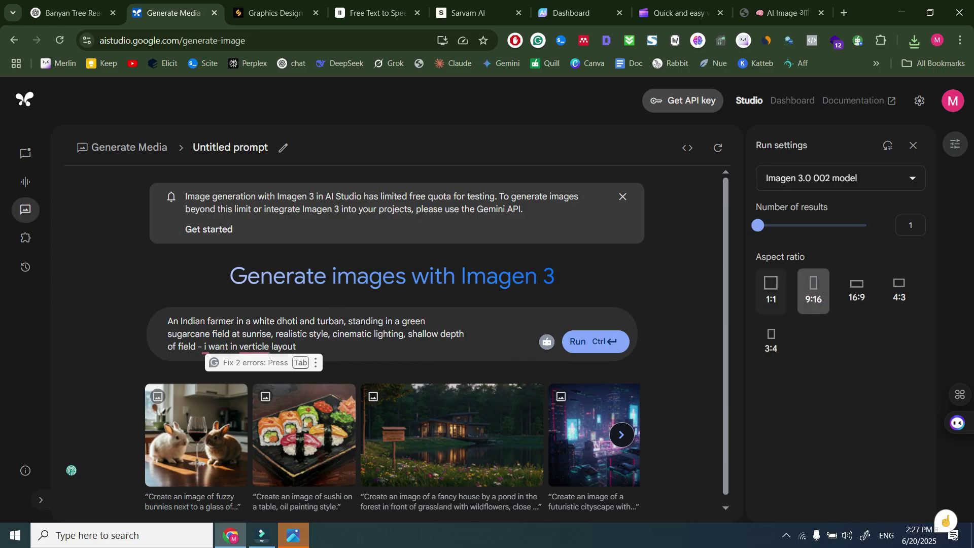
Remove "- i want in verticle layout" from the farmer prompt, end it with a period and run the generation.
{"action": "left_click_drag", "start_coordinate": [297, 347], "coordinate": [196, 347]}
{"action": "key", "text": "BackSpace"}
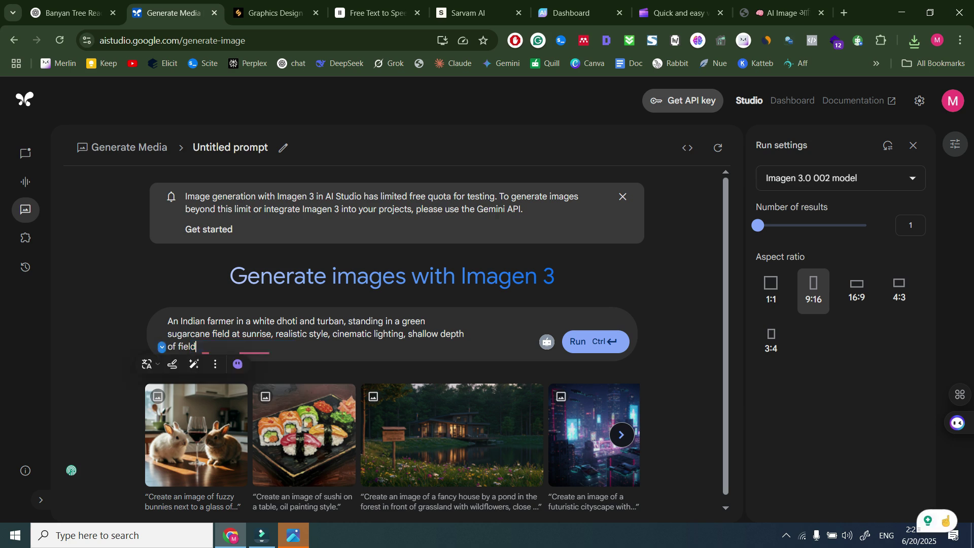
{"action": "type", "text": "."}
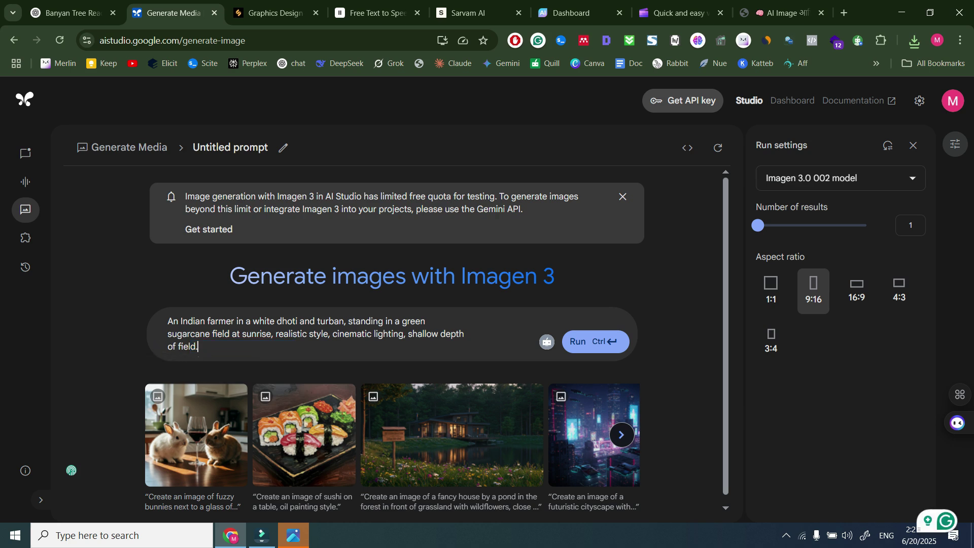
{"action": "left_click", "coordinate": [577, 343]}
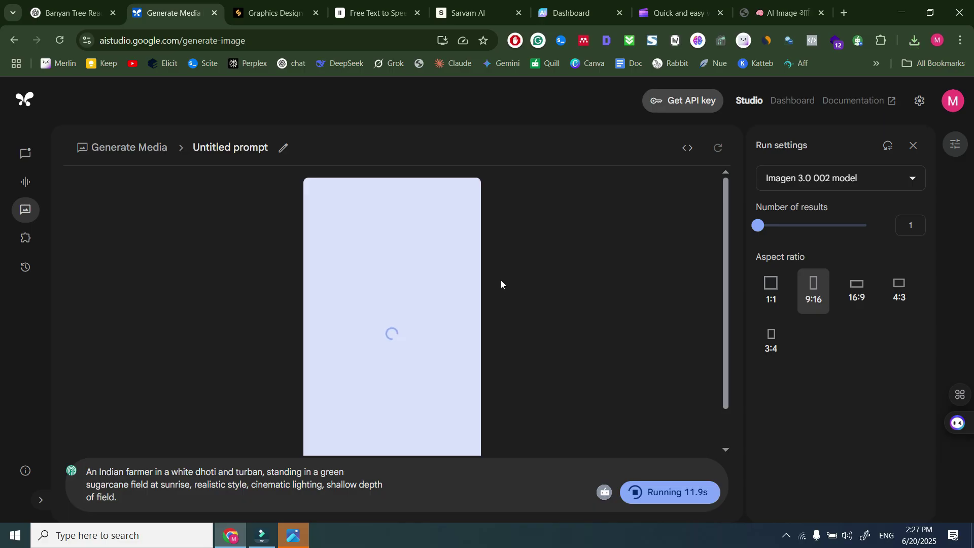
Download the generated vertical image of the farmer in the sugarcane field.
{"action": "left_click", "coordinate": [421, 305]}
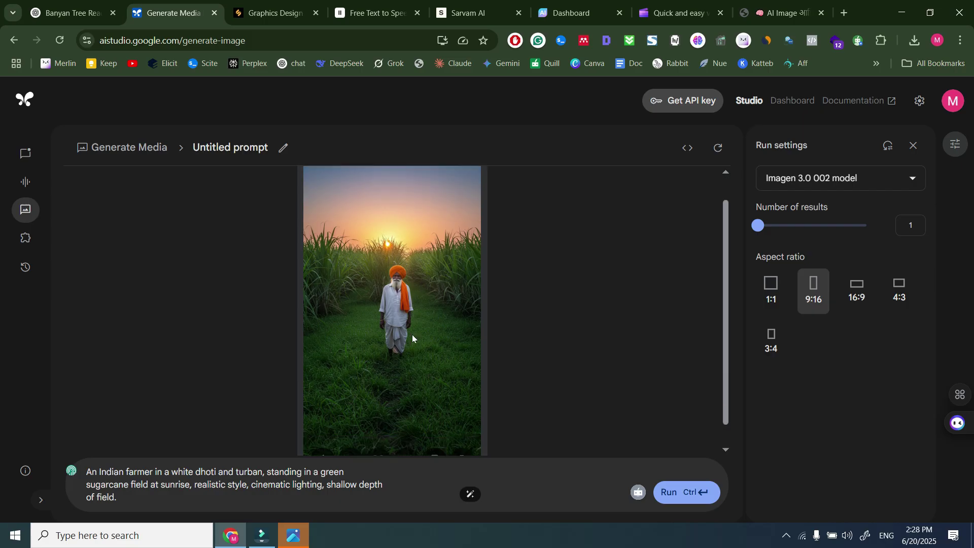
{"action": "scroll", "coordinate": [412, 334], "scroll_direction": "down", "scroll_amount": 1}
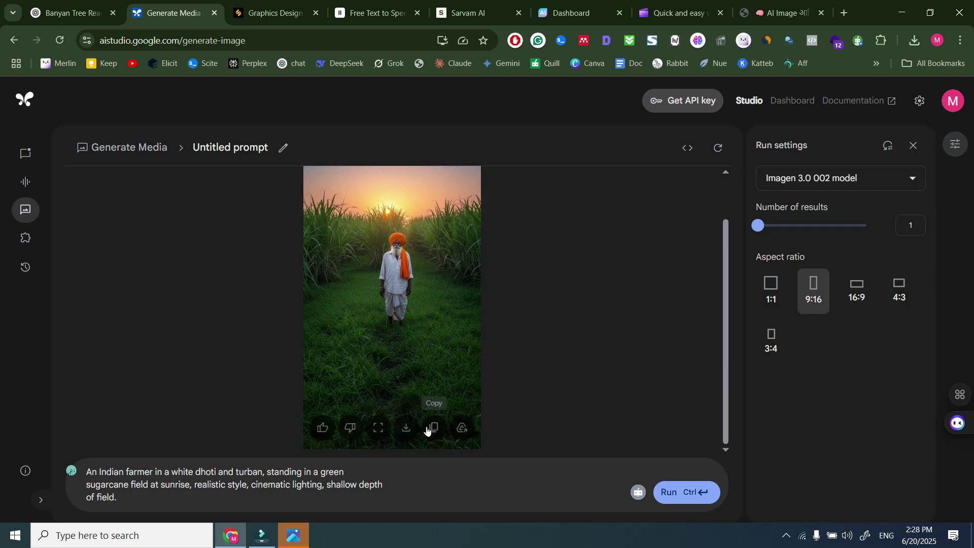
{"action": "left_click", "coordinate": [406, 427]}
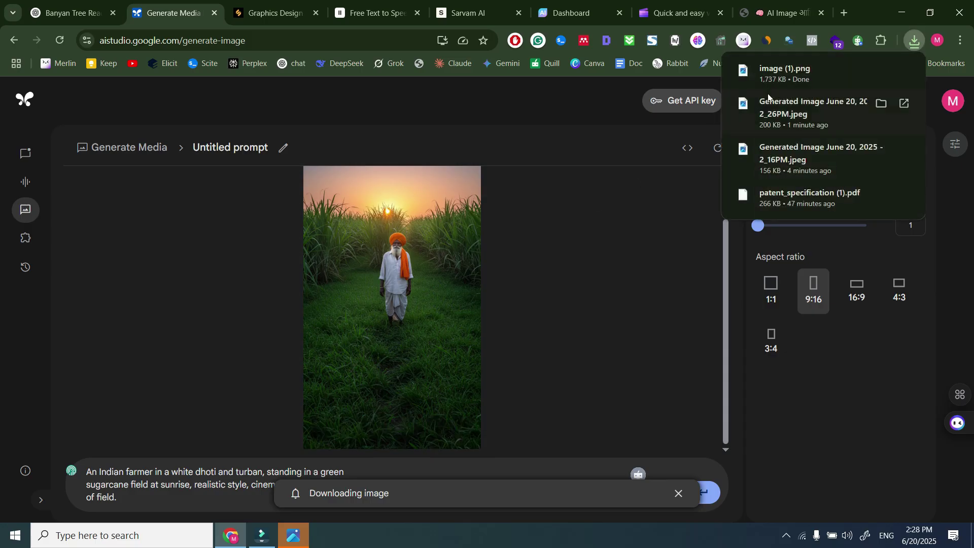
View the downloaded farmer image in a maximized window, examine its sky, face, clothing and grass up close, and close it.
{"action": "mouse_move", "coordinate": [468, 266]}
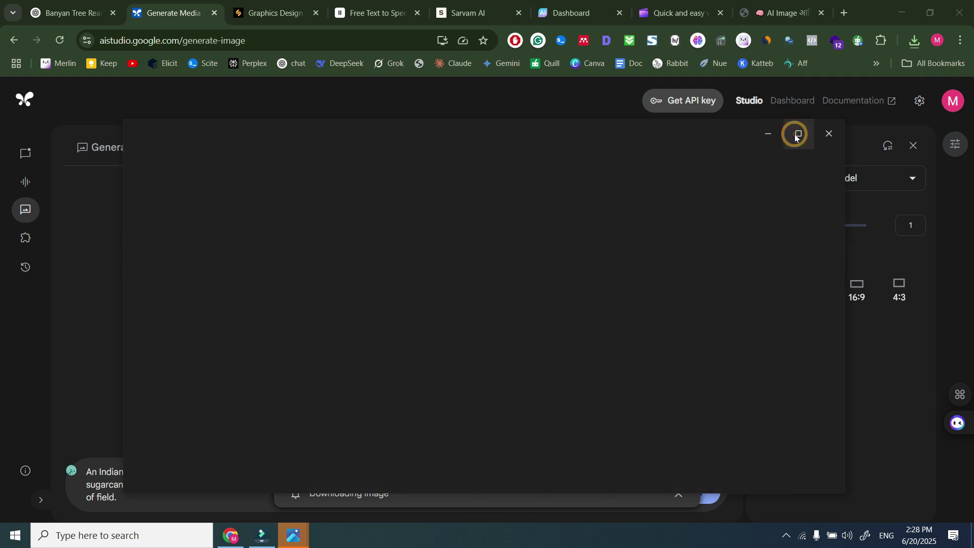
{"action": "left_click", "coordinate": [796, 134]}
{"action": "scroll", "coordinate": [469, 257], "scroll_direction": "up", "scroll_amount": 4}
{"action": "scroll", "coordinate": [468, 261], "scroll_direction": "up", "scroll_amount": 4}
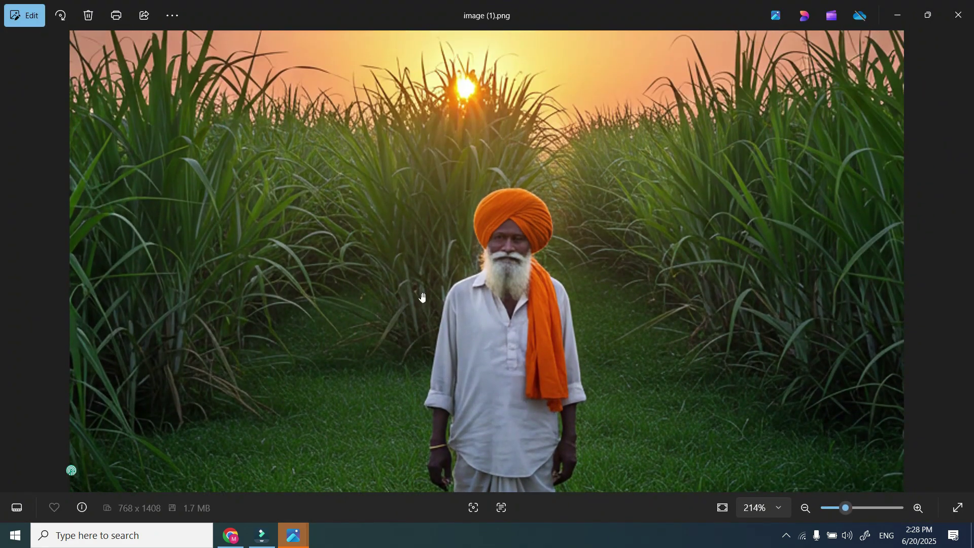
{"action": "left_click_drag", "start_coordinate": [329, 230], "coordinate": [391, 214]}
{"action": "left_click_drag", "start_coordinate": [484, 82], "coordinate": [444, 115]}
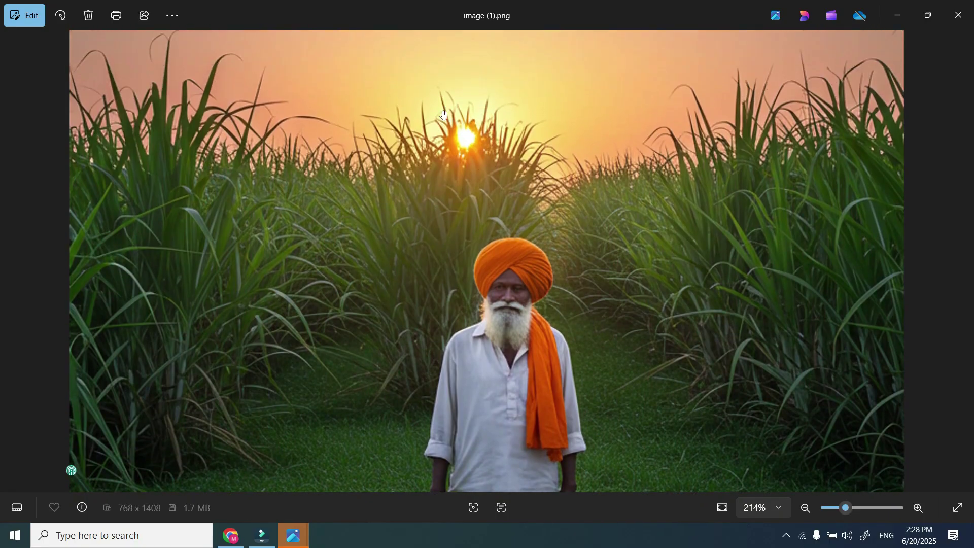
{"action": "left_click_drag", "start_coordinate": [382, 230], "coordinate": [354, 143]}
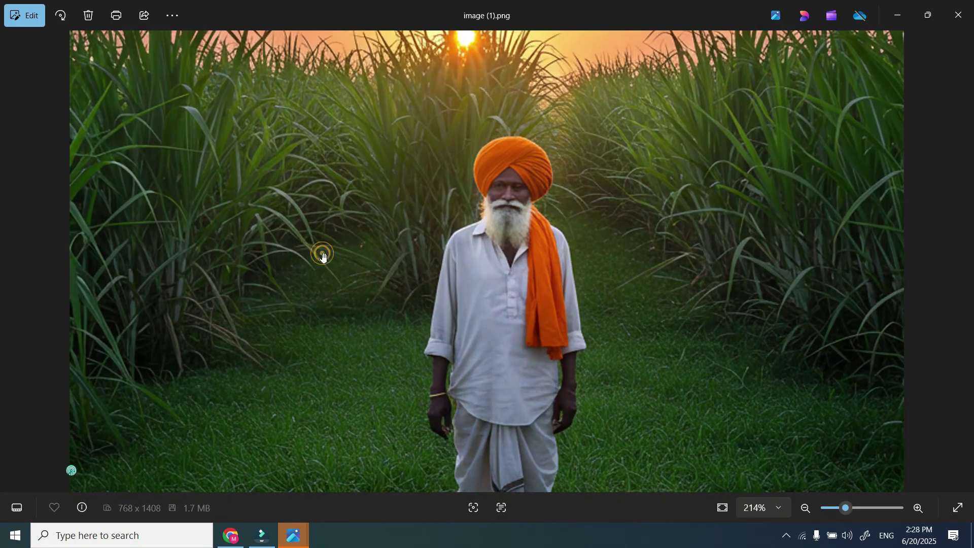
{"action": "left_click_drag", "start_coordinate": [322, 254], "coordinate": [318, 163]}
{"action": "left_click_drag", "start_coordinate": [314, 230], "coordinate": [348, 329]}
{"action": "left_click", "coordinate": [339, 279]}
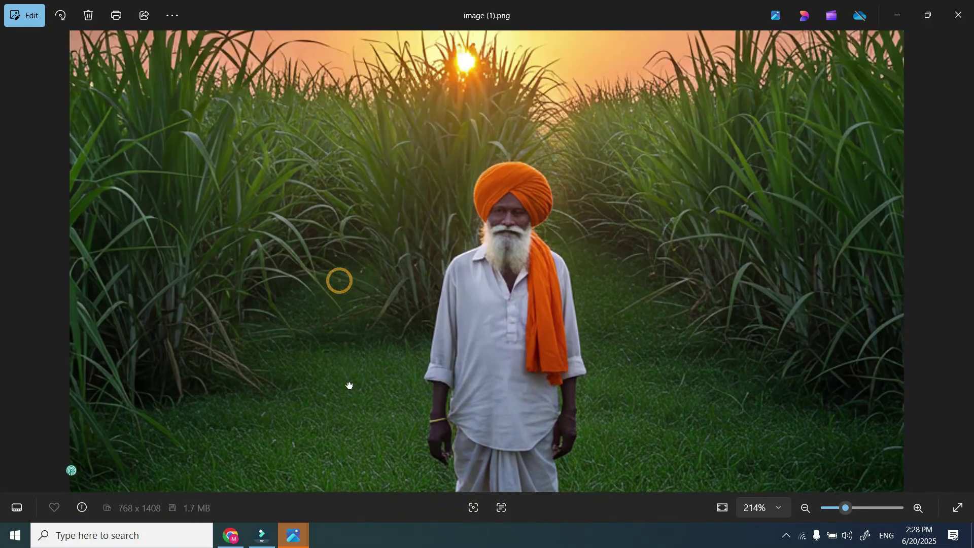
{"action": "left_click_drag", "start_coordinate": [682, 167], "coordinate": [639, 23]}
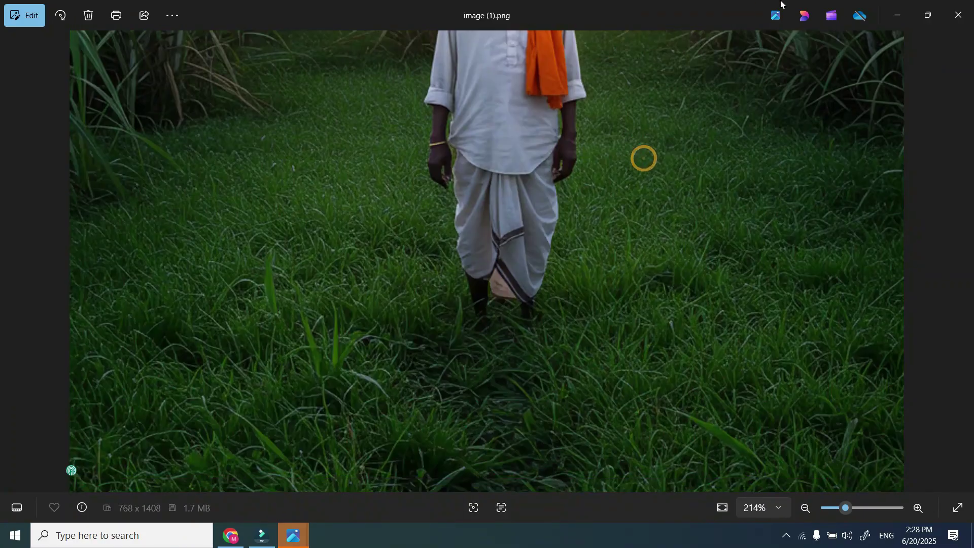
{"action": "left_click", "coordinate": [959, 15]}
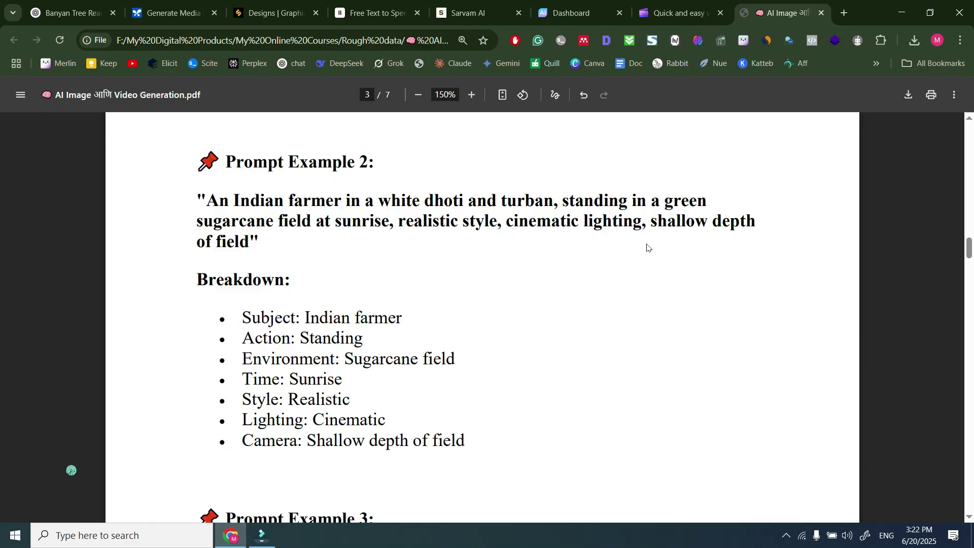
Copy the digital classroom prompt under Prompt Example 3 in the PDF, without the quotation marks.
{"action": "scroll", "coordinate": [647, 247], "scroll_direction": "down", "scroll_amount": 6}
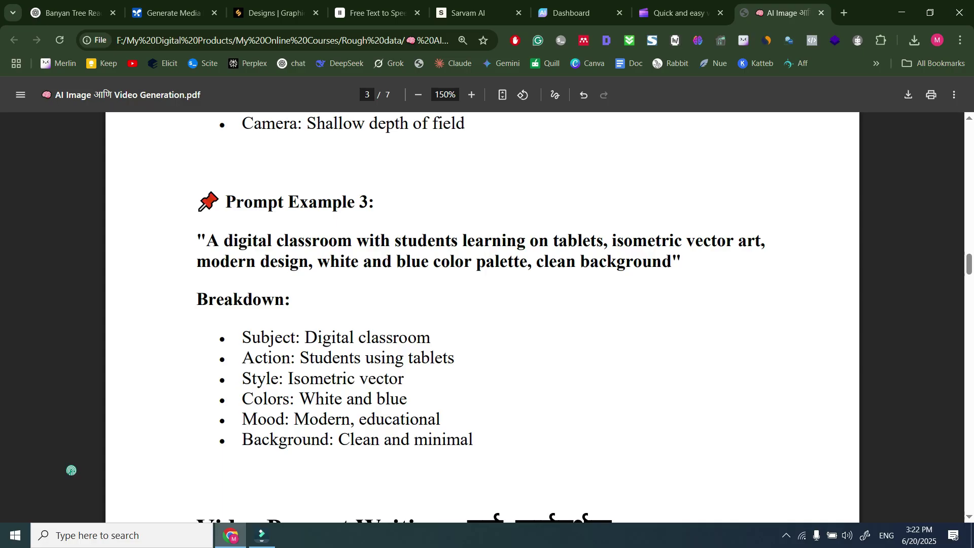
{"action": "left_click_drag", "start_coordinate": [206, 241], "coordinate": [671, 262]}
{"action": "right_click", "coordinate": [609, 155]}
{"action": "left_click", "coordinate": [640, 169]}
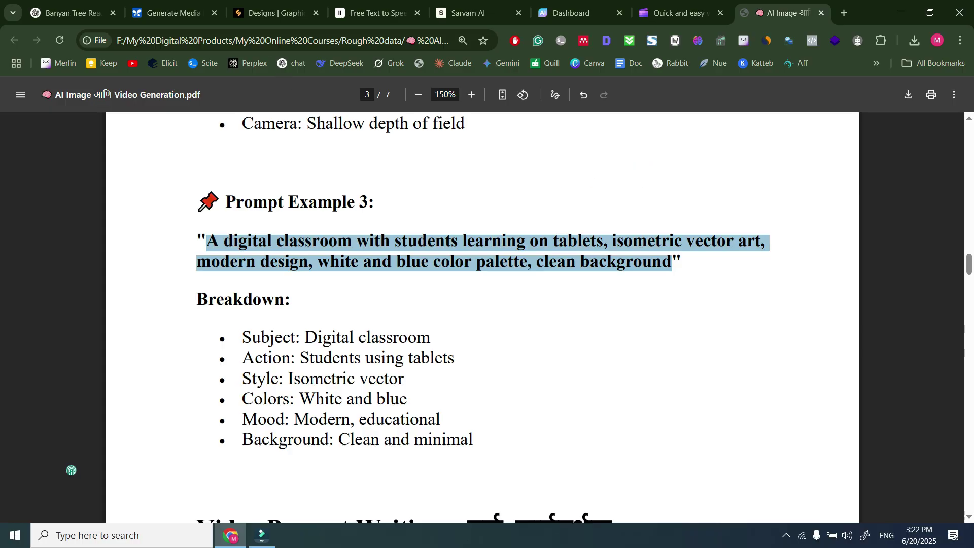
Switch to Simplified and open its AI Image Generator.
{"action": "left_click", "coordinate": [271, 13]}
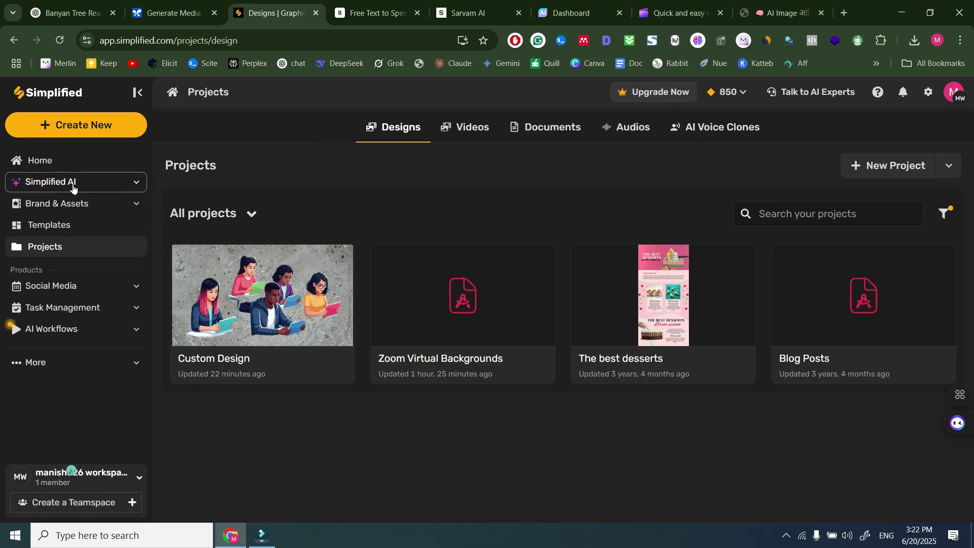
{"action": "left_click", "coordinate": [135, 186]}
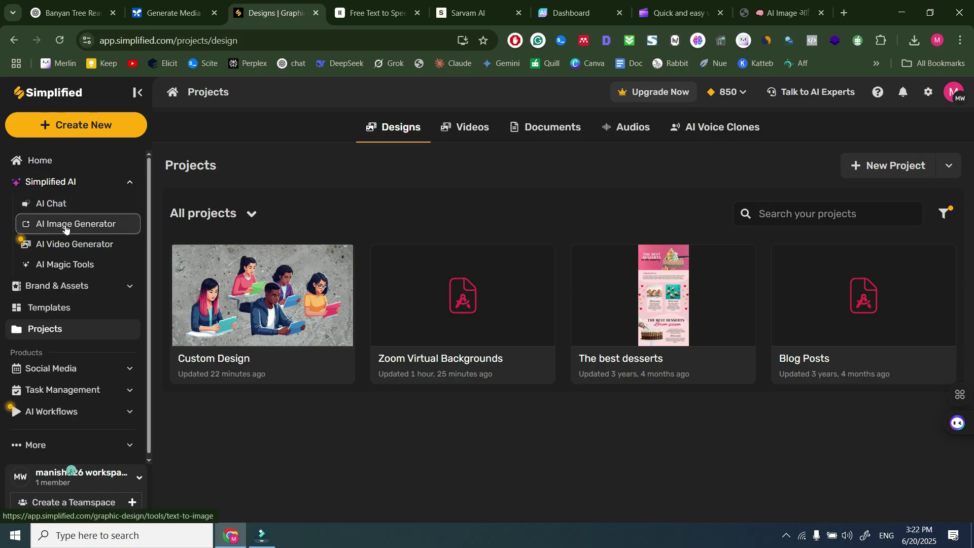
{"action": "left_click", "coordinate": [97, 229]}
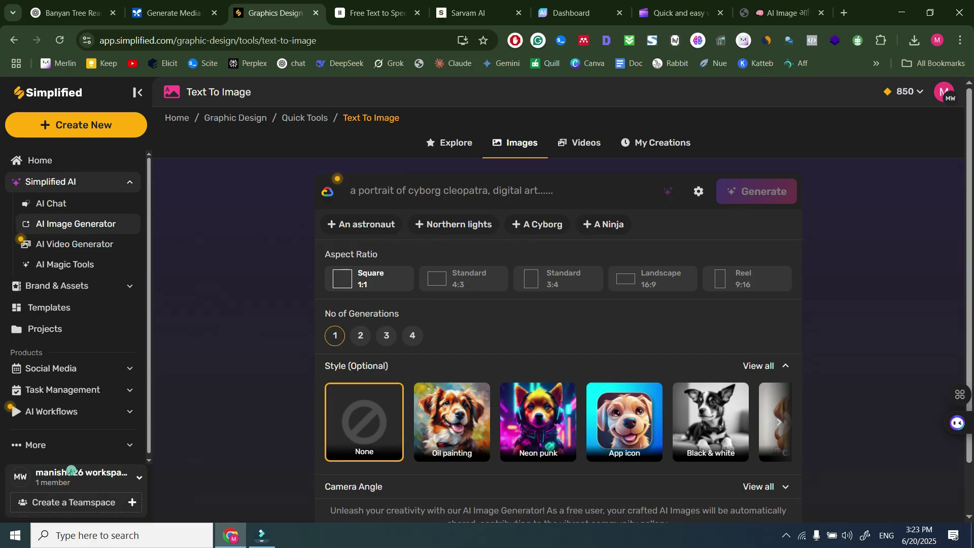
Paste the digital classroom prompt into the image description and remove the line break before "modern design".
{"action": "left_click", "coordinate": [396, 191]}
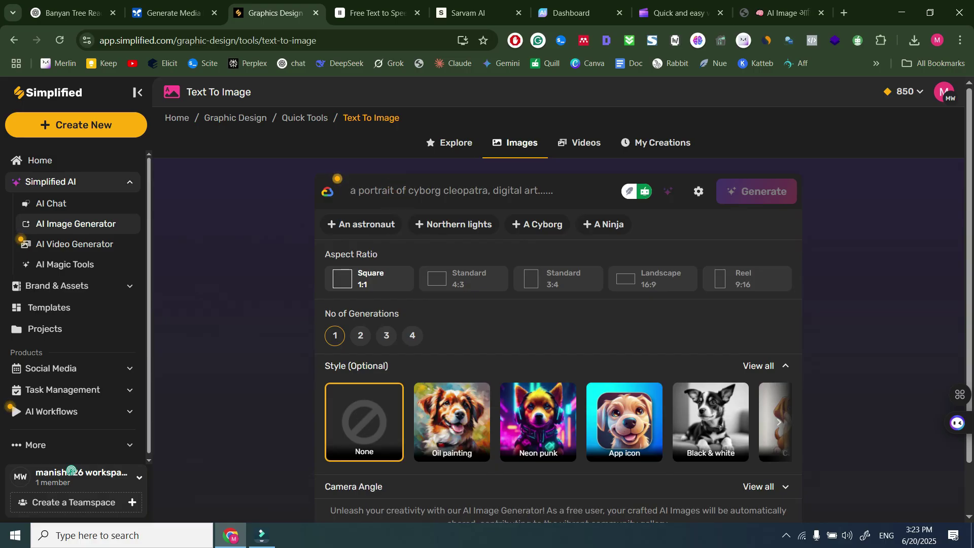
{"action": "right_click", "coordinate": [370, 190]}
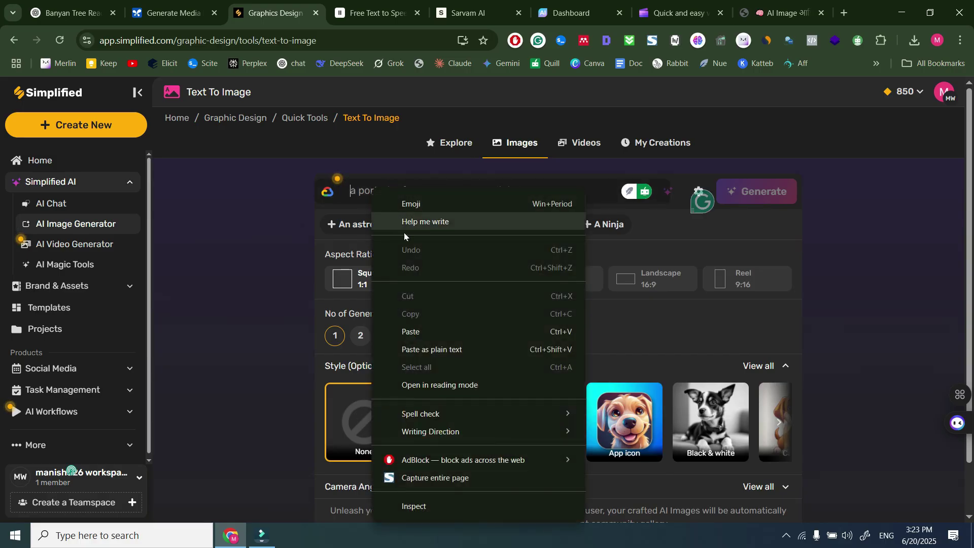
{"action": "left_click", "coordinate": [425, 342]}
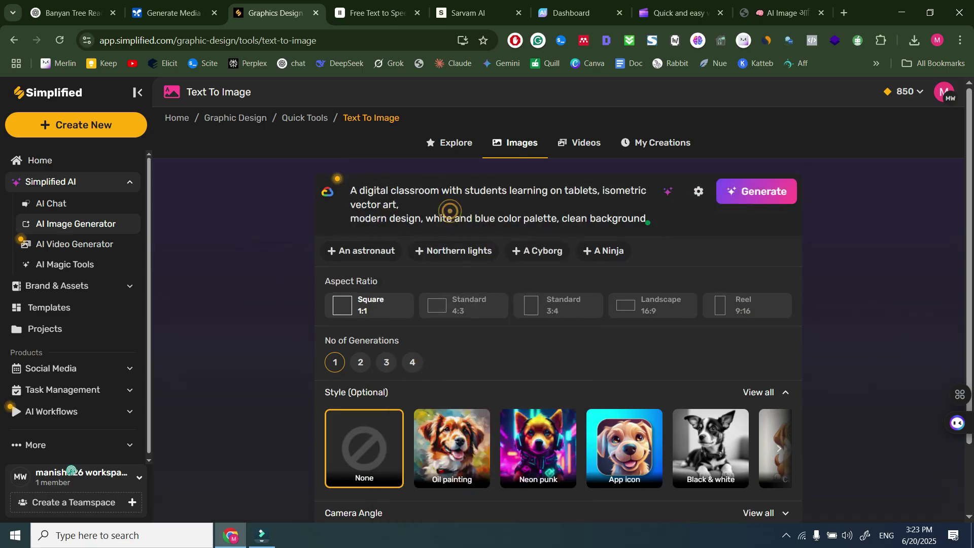
{"action": "key", "text": "BackSpace"}
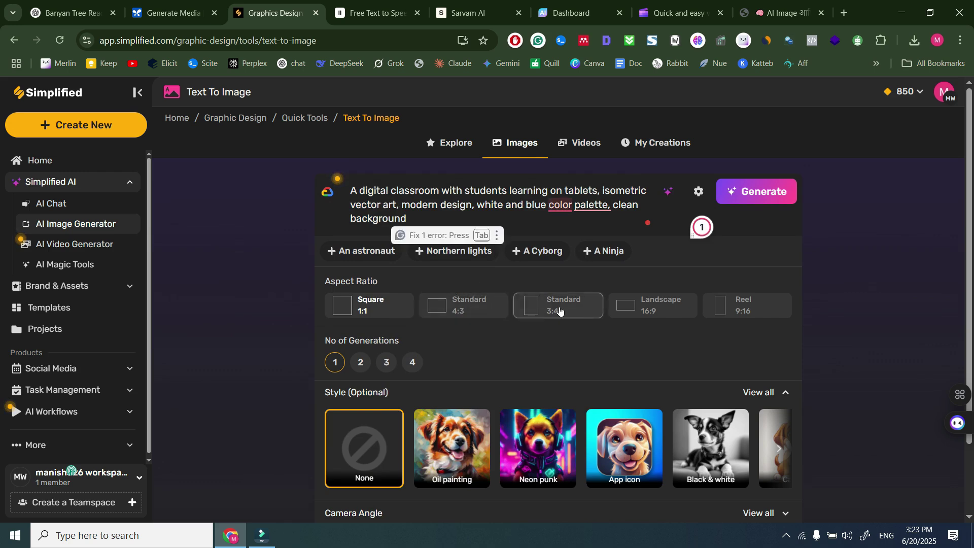
Set the aspect ratio to Landscape 16:9 and generate the digital classroom image.
{"action": "left_click", "coordinate": [661, 314]}
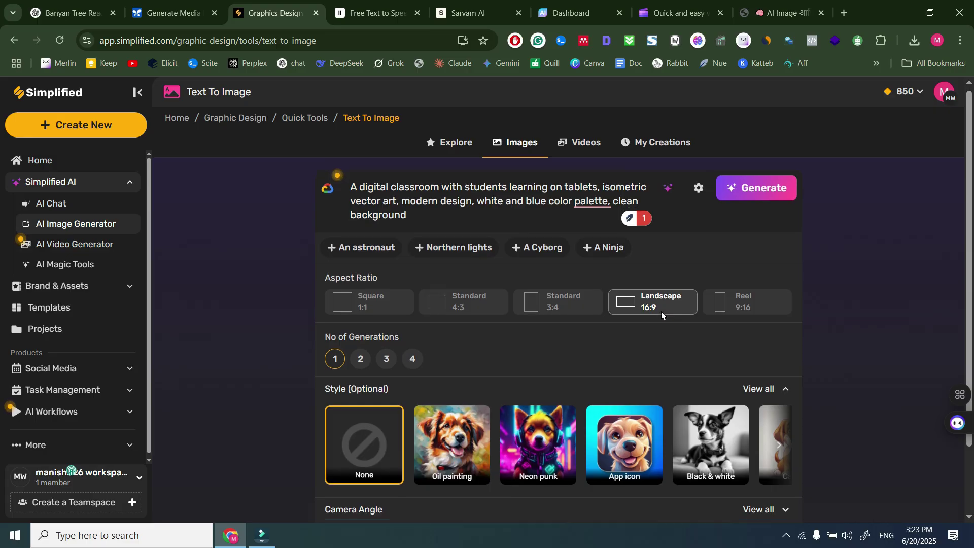
{"action": "scroll", "coordinate": [661, 313], "scroll_direction": "down", "scroll_amount": 2}
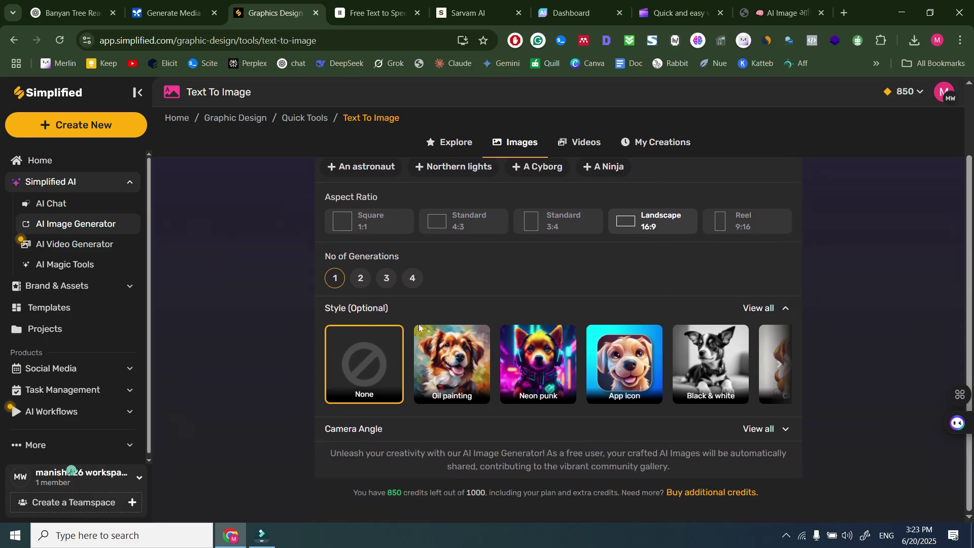
{"action": "scroll", "coordinate": [596, 296], "scroll_direction": "up", "scroll_amount": 2}
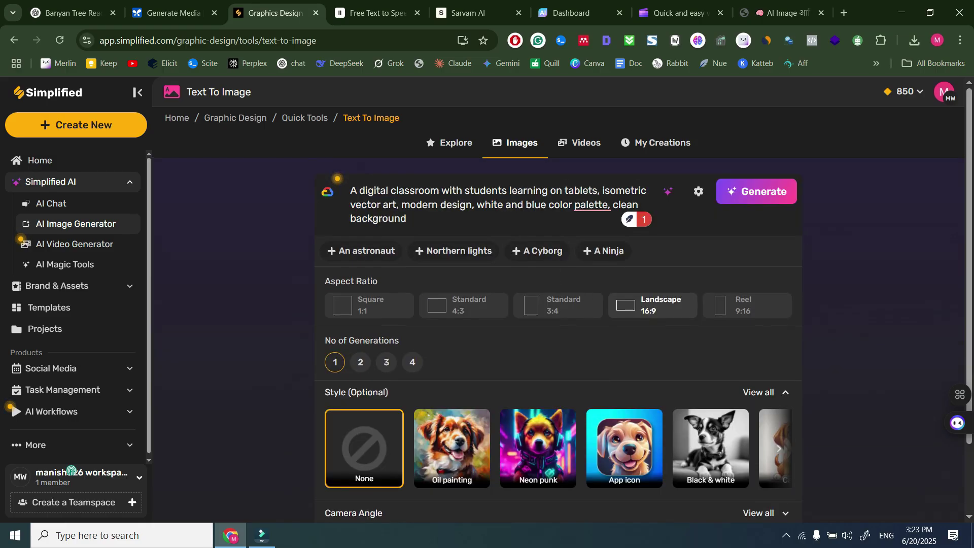
{"action": "scroll", "coordinate": [481, 319], "scroll_direction": "down", "scroll_amount": 2}
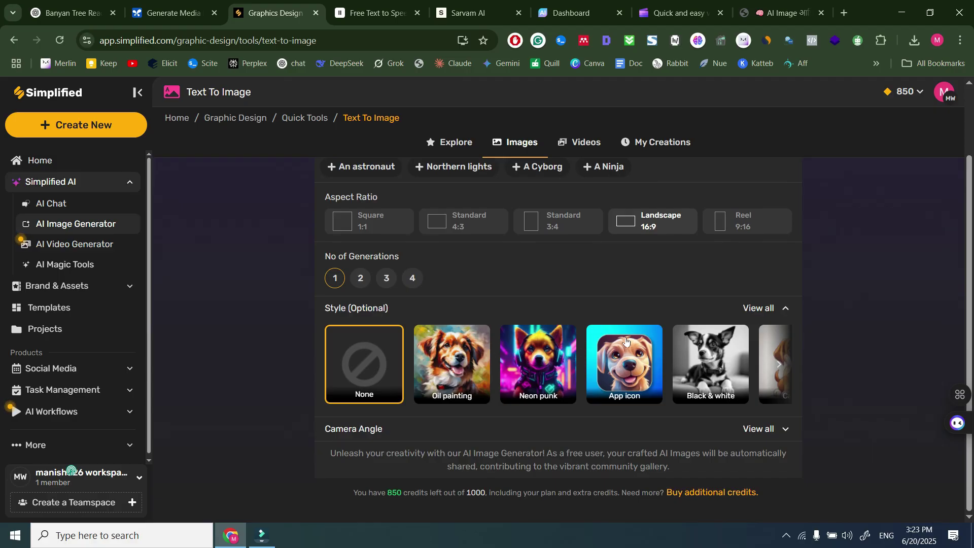
{"action": "scroll", "coordinate": [626, 342], "scroll_direction": "up", "scroll_amount": 2}
{"action": "scroll", "coordinate": [626, 340], "scroll_direction": "down", "scroll_amount": 2}
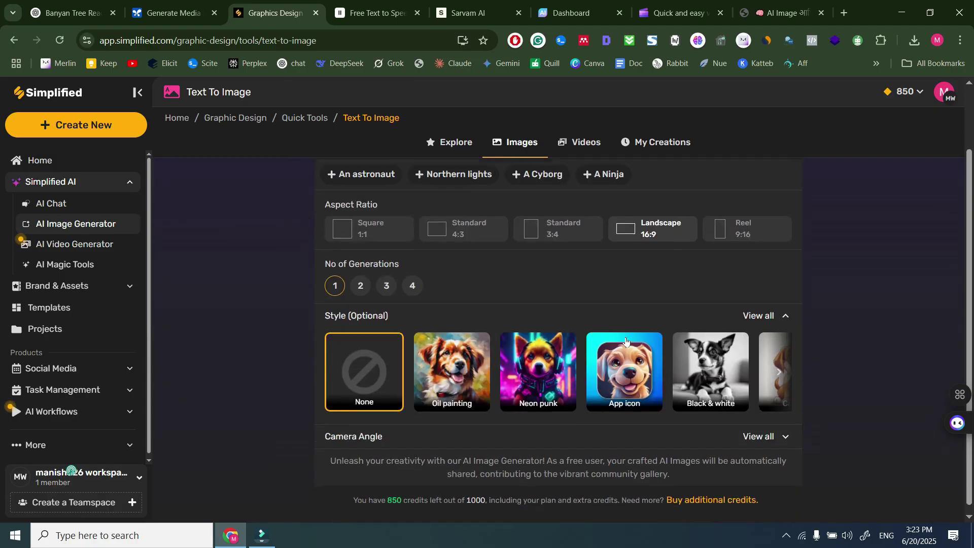
{"action": "scroll", "coordinate": [626, 341], "scroll_direction": "up", "scroll_amount": 2}
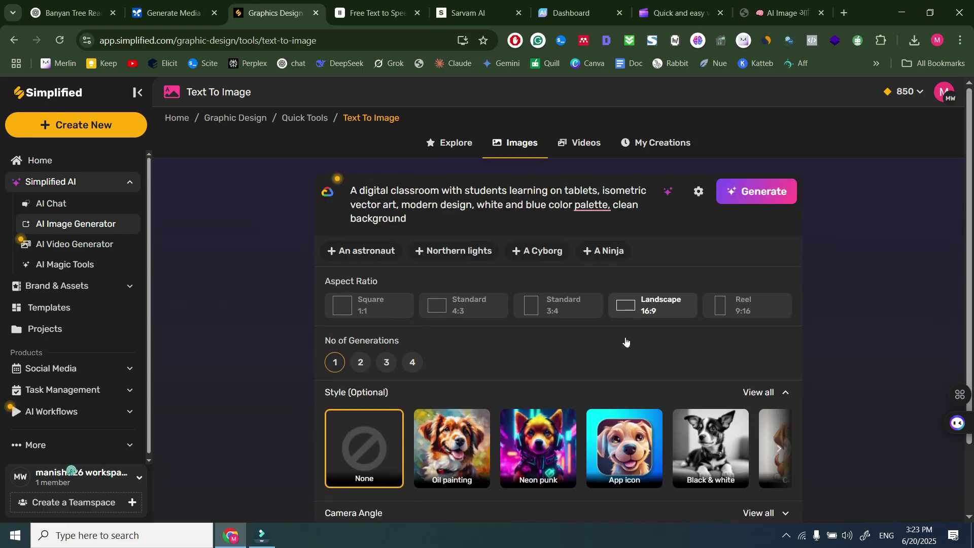
{"action": "left_click", "coordinate": [735, 197]}
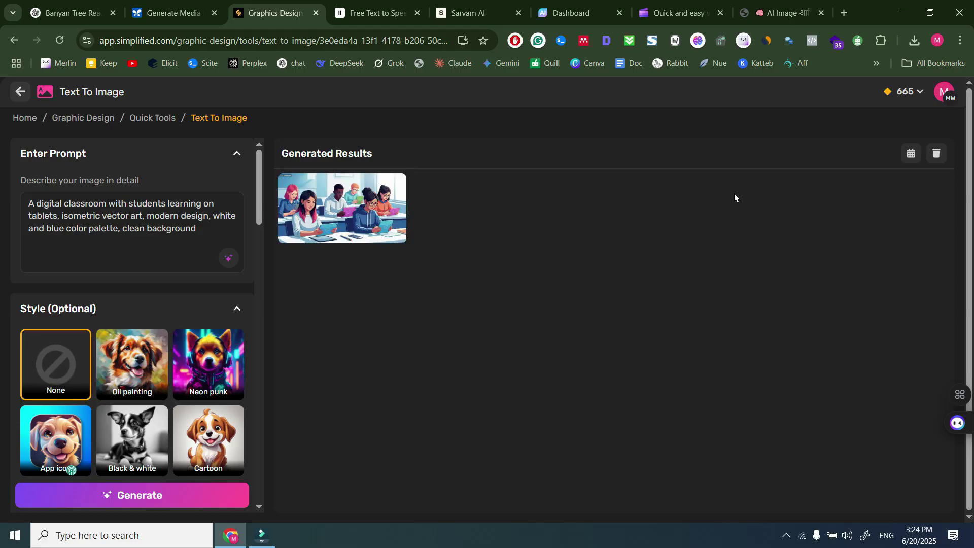
Enlarge the generated classroom image, open it in the design editor and select it on the artboard.
{"action": "left_click", "coordinate": [360, 203]}
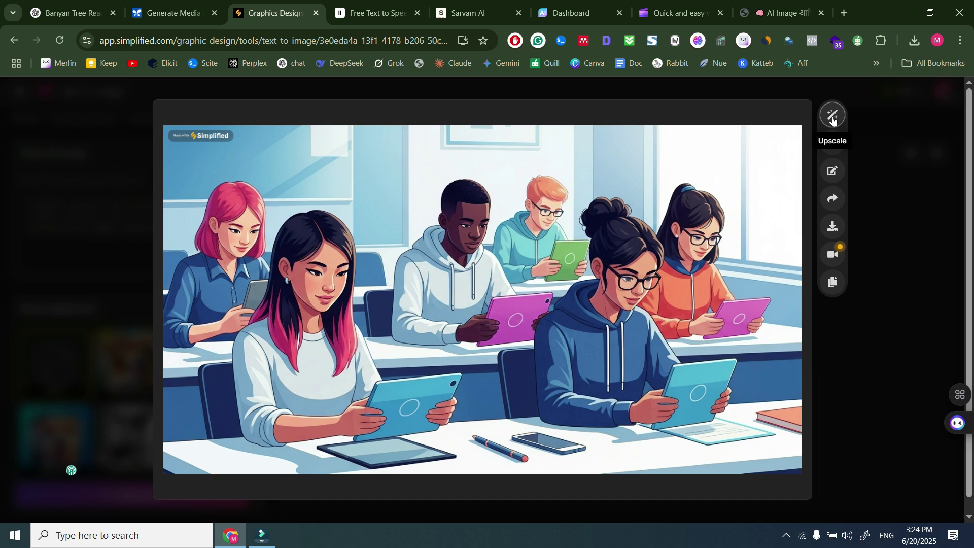
{"action": "left_click", "coordinate": [831, 174]}
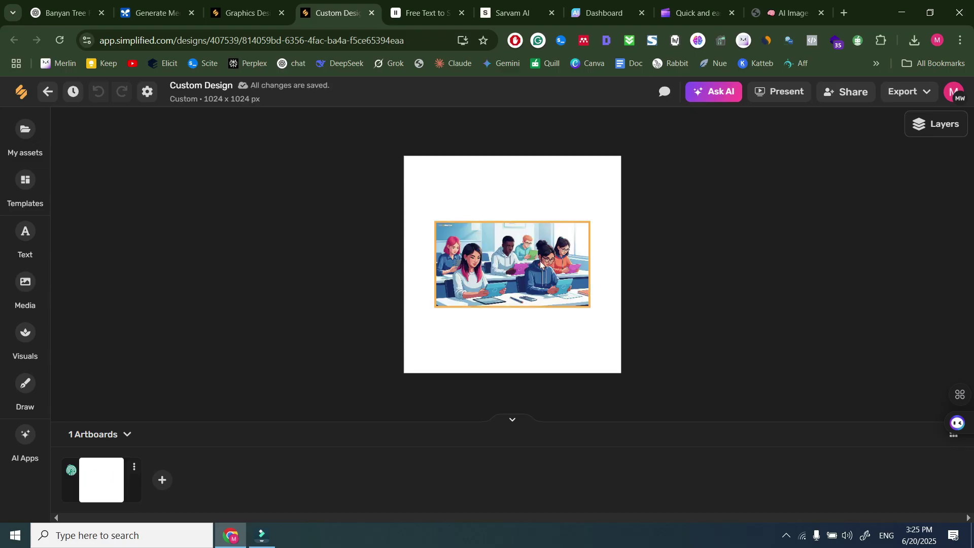
{"action": "left_click", "coordinate": [504, 256]}
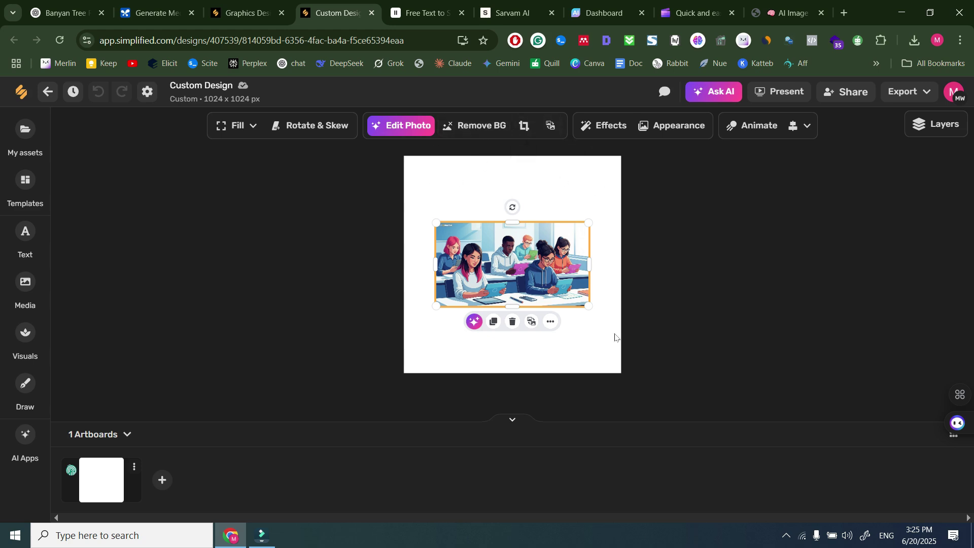
Open the classroom image's appearance settings and enlarge the image to span the full width of the artboard.
{"action": "left_click", "coordinate": [672, 128]}
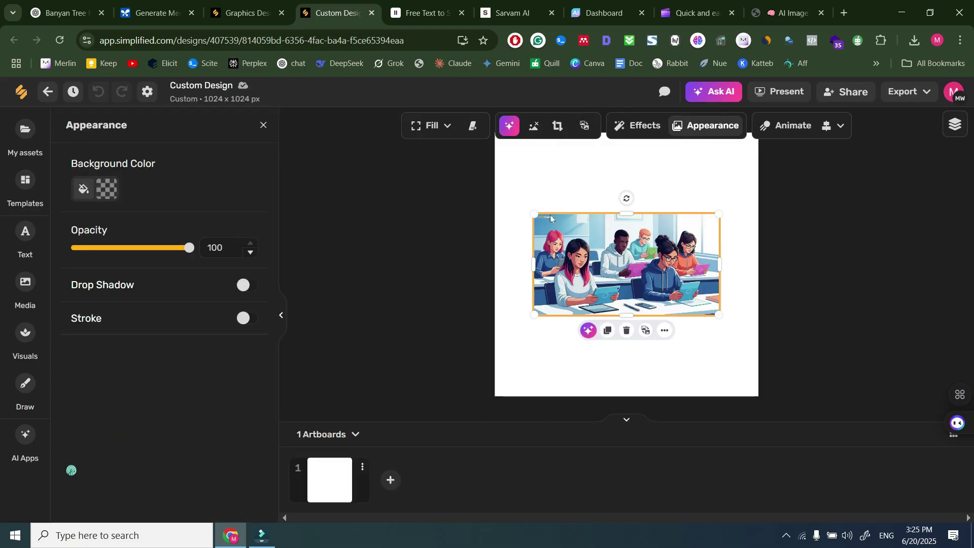
{"action": "left_click_drag", "start_coordinate": [536, 211], "coordinate": [496, 193]}
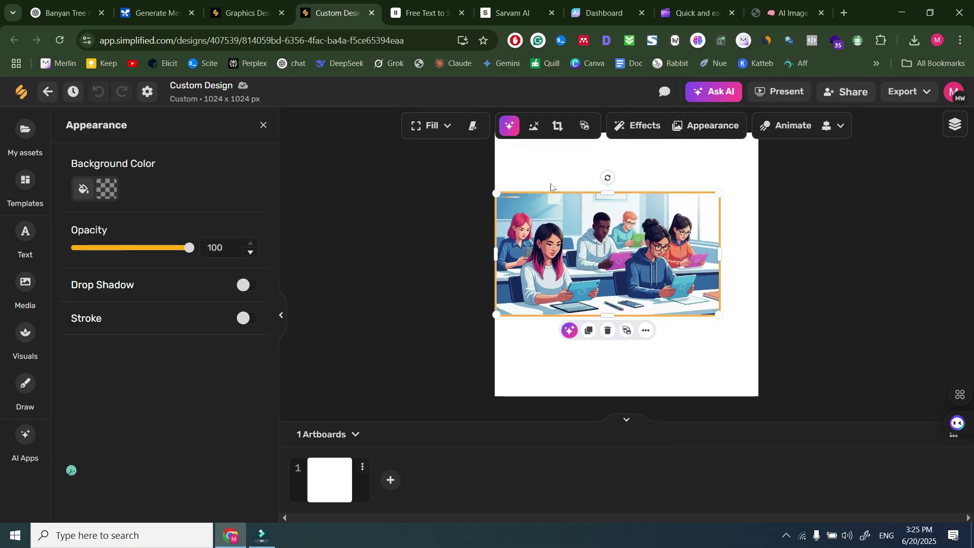
{"action": "left_click_drag", "start_coordinate": [720, 194], "coordinate": [765, 186]}
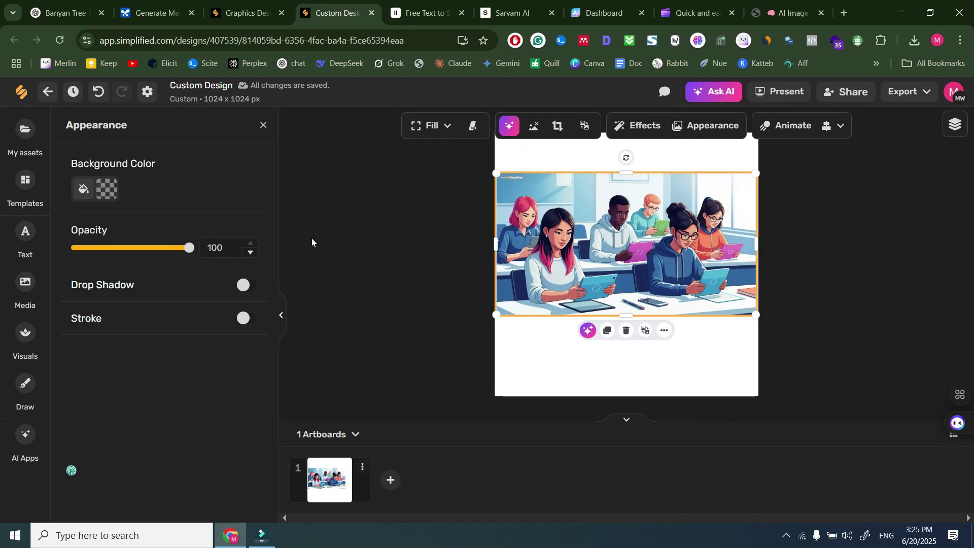
Turn on the classroom image's drop shadow, apply the Regular preset and close the appearance settings.
{"action": "left_click", "coordinate": [245, 285]}
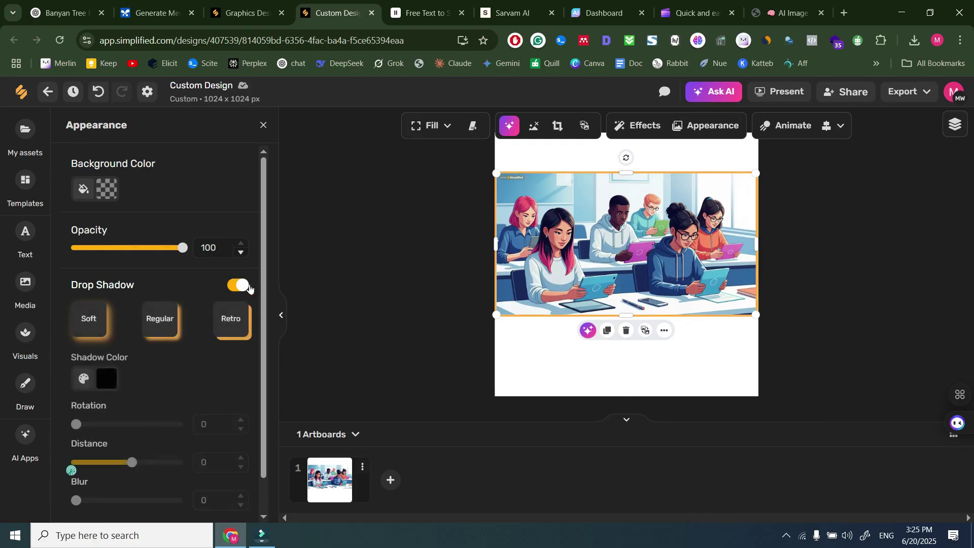
{"action": "left_click", "coordinate": [217, 320]}
{"action": "left_click", "coordinate": [163, 323]}
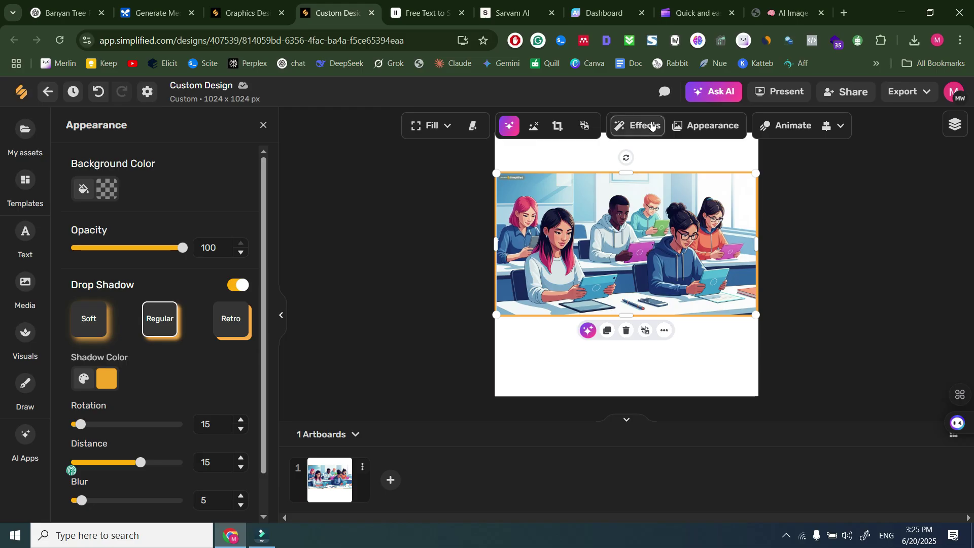
{"action": "left_click", "coordinate": [695, 125]}
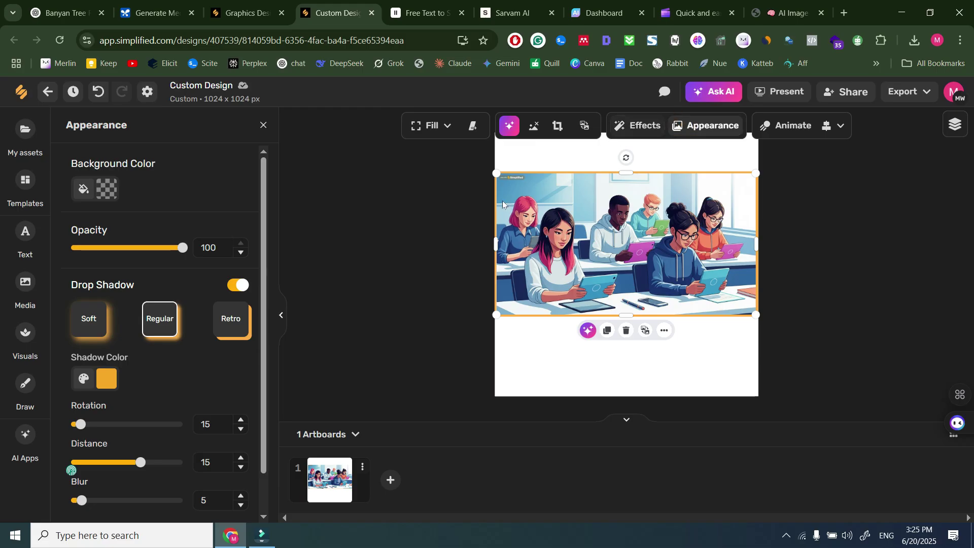
{"action": "scroll", "coordinate": [148, 314], "scroll_direction": "down", "scroll_amount": 1}
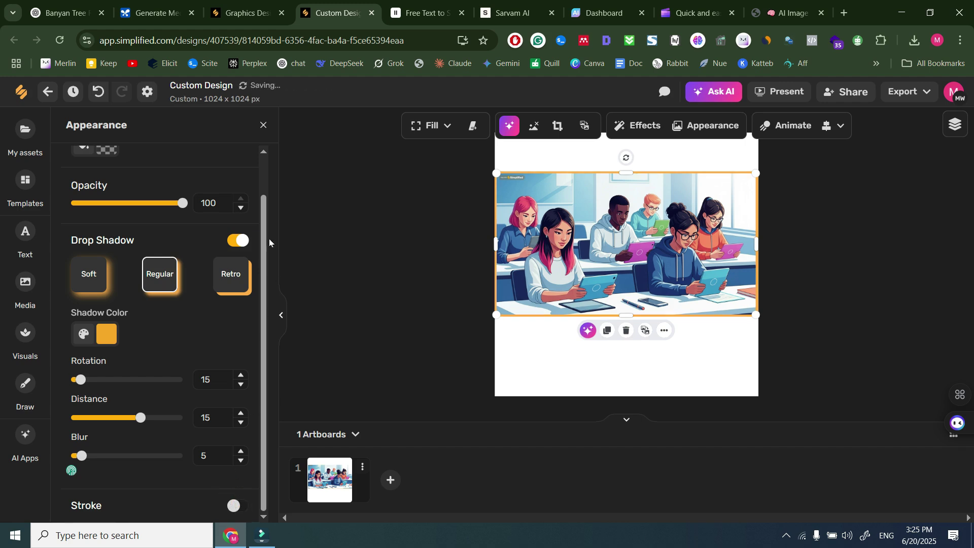
{"action": "left_click", "coordinate": [263, 124]}
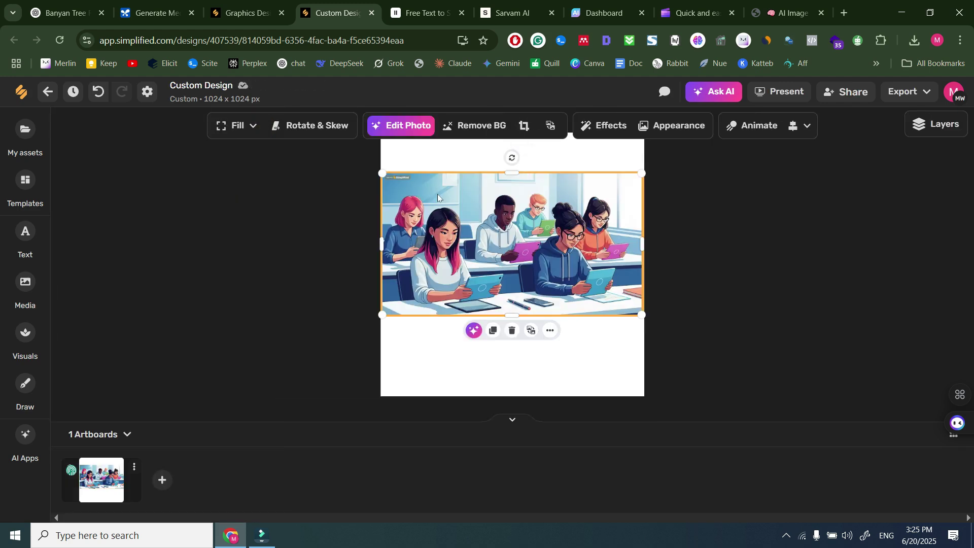
Crop a narrow strip off the upper edge of the classroom image to cut away the watermark.
{"action": "left_click", "coordinate": [523, 126]}
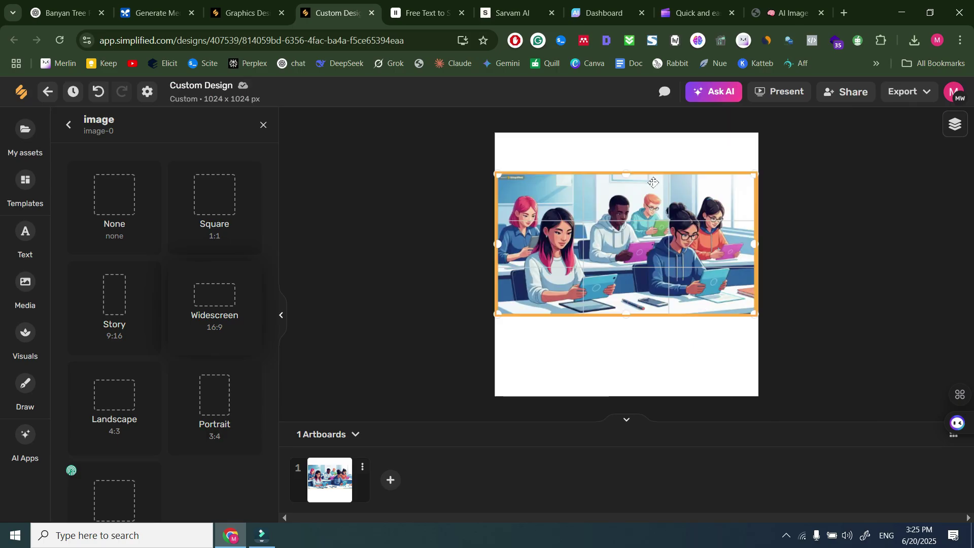
{"action": "left_click_drag", "start_coordinate": [626, 174], "coordinate": [625, 180]}
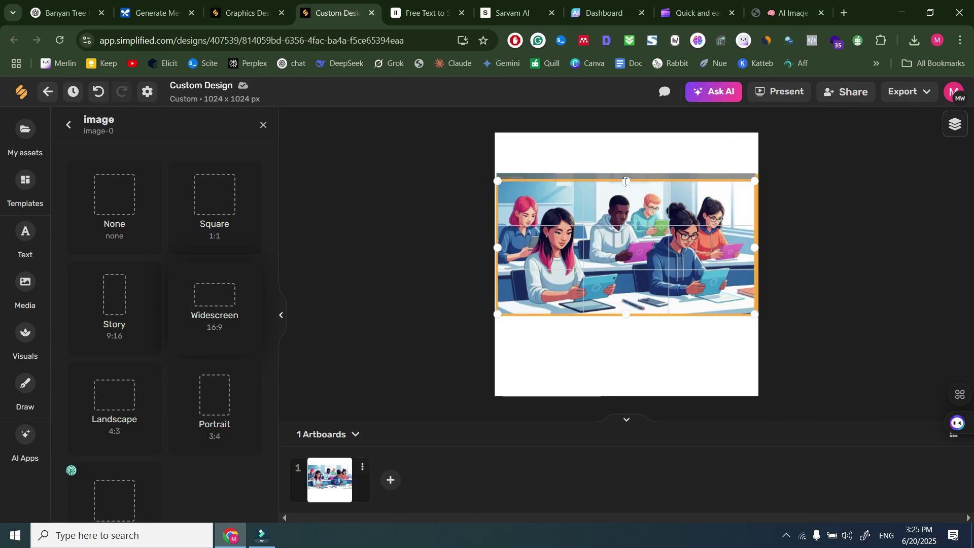
{"action": "left_click", "coordinate": [632, 160]}
Try the HueRotation, Grayscale and Invert filters on the classroom image and go back to Original.
{"action": "left_click", "coordinate": [611, 126]}
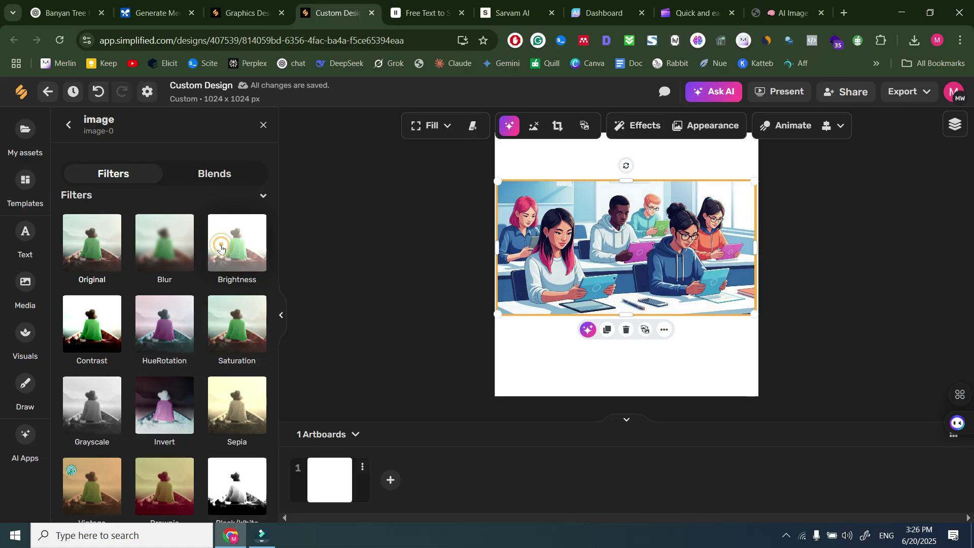
{"action": "left_click", "coordinate": [163, 344]}
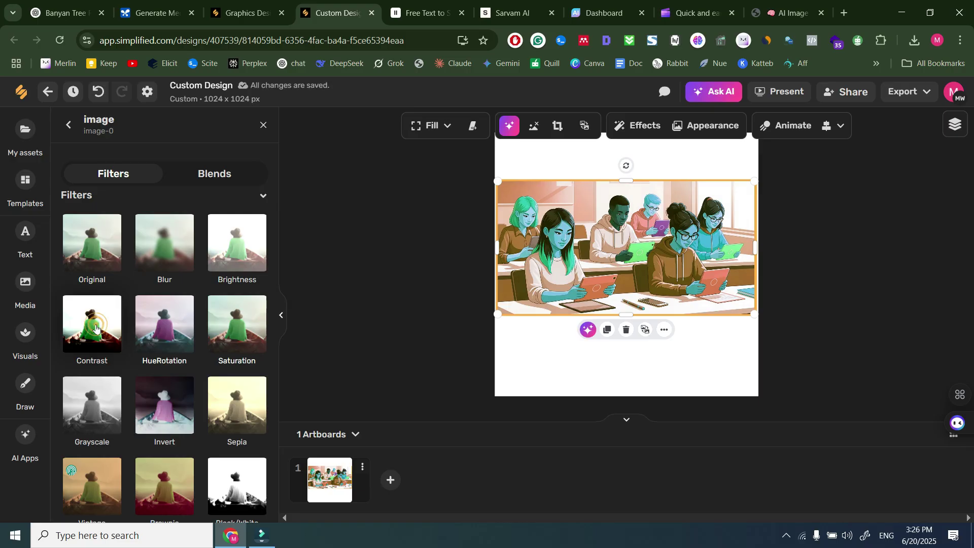
{"action": "left_click", "coordinate": [103, 415]}
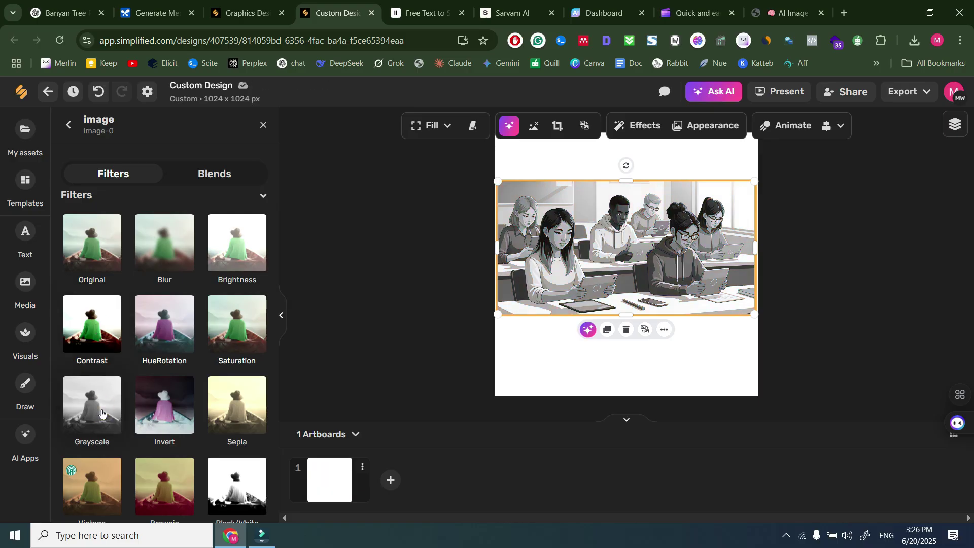
{"action": "left_click", "coordinate": [167, 407]}
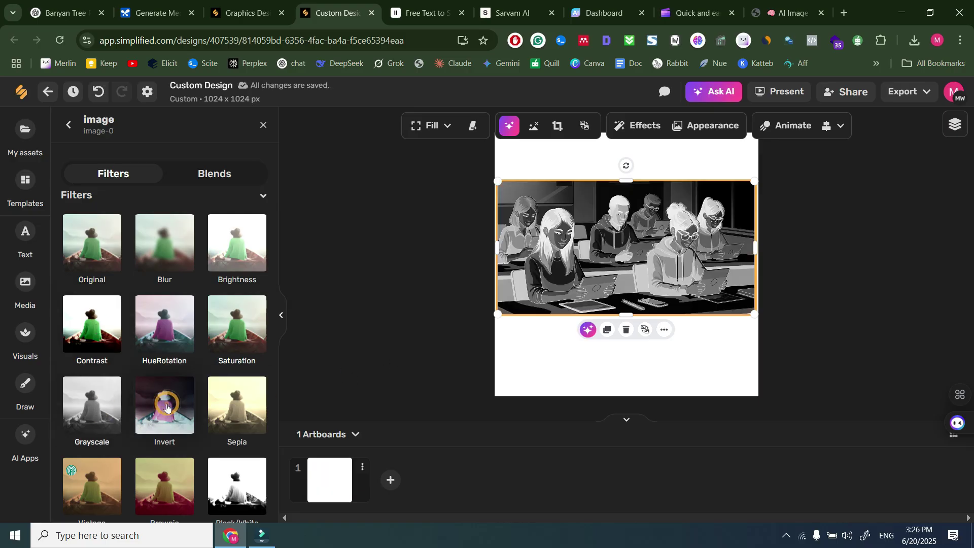
{"action": "left_click", "coordinate": [102, 255]}
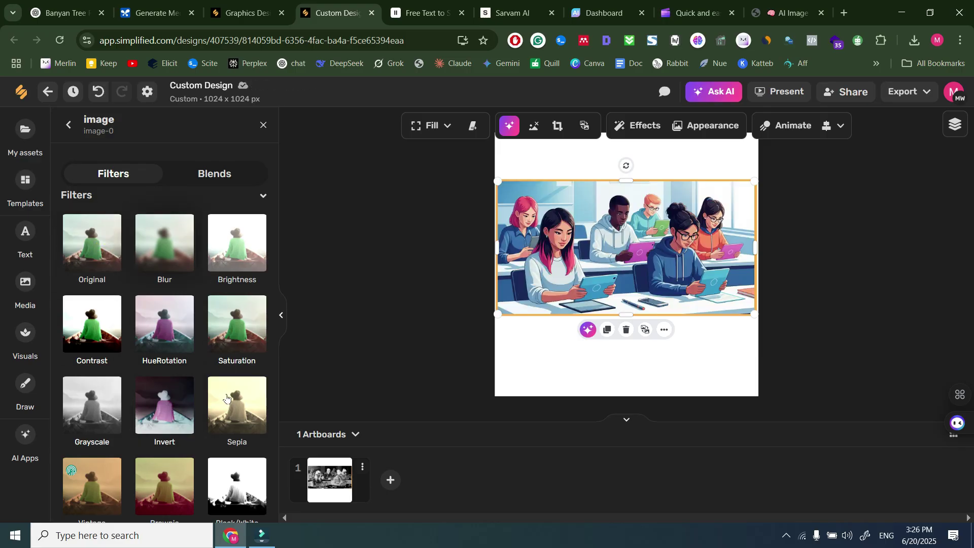
Set the classroom image as the artboard background and resize the artboard to the Zoom Virtual Background format, 1920 x 1080 px.
{"action": "left_click", "coordinate": [447, 133]}
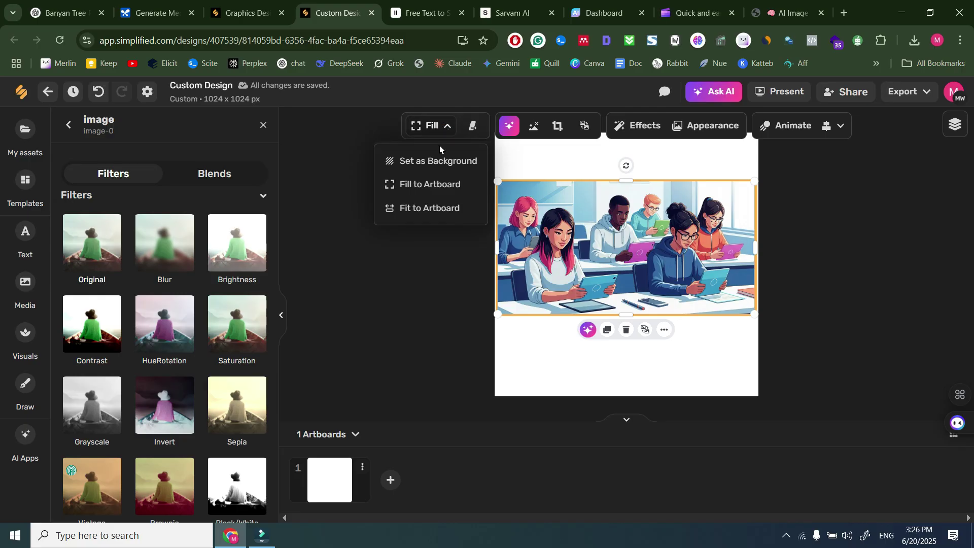
{"action": "left_click", "coordinate": [437, 162]}
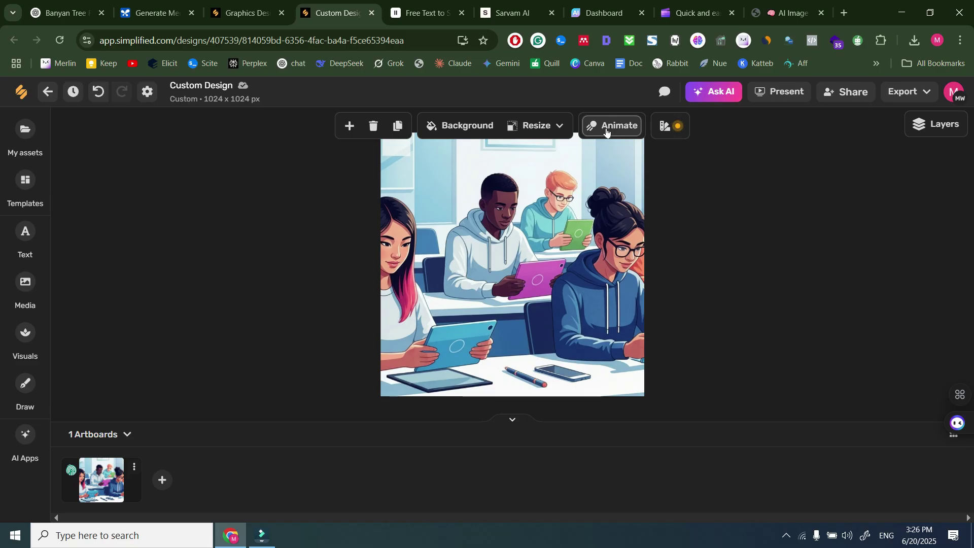
{"action": "left_click", "coordinate": [543, 127]}
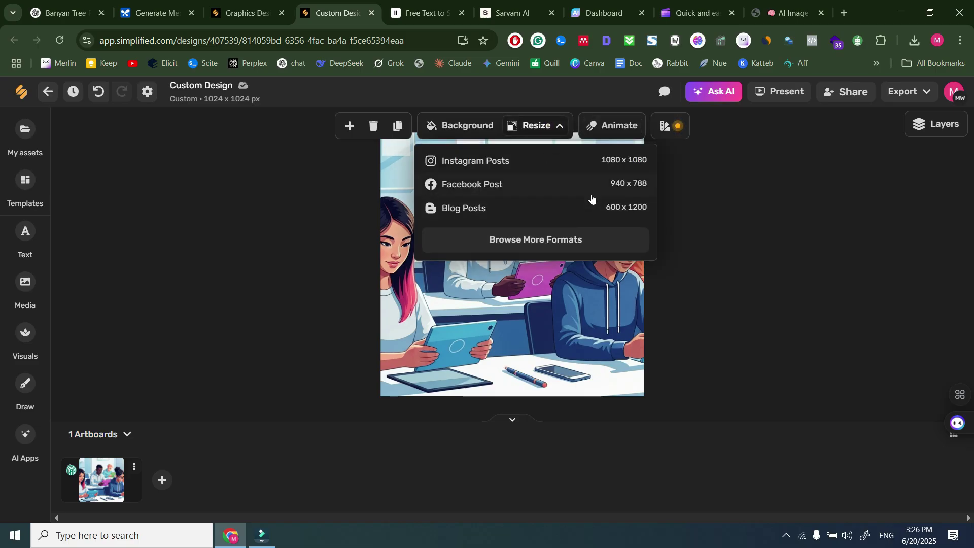
{"action": "left_click", "coordinate": [561, 242]}
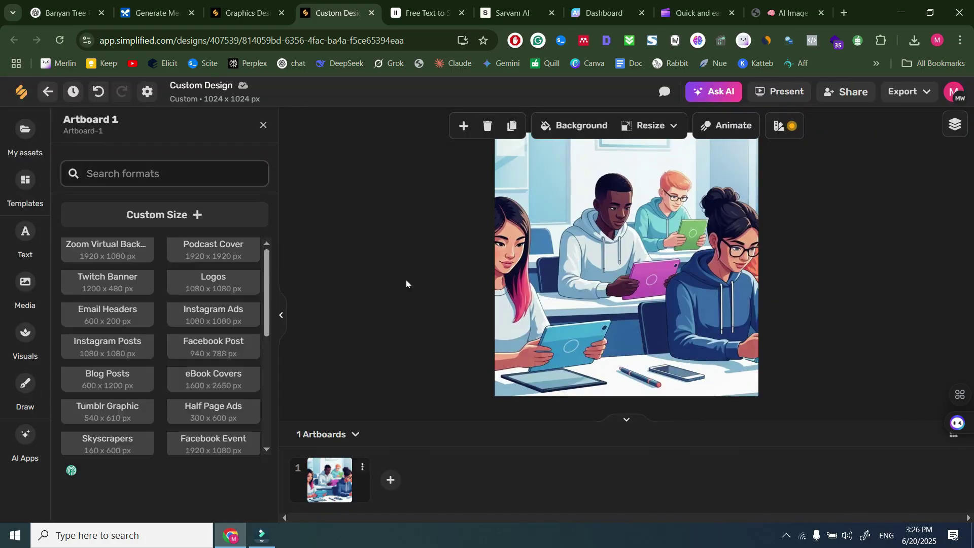
{"action": "scroll", "coordinate": [153, 313], "scroll_direction": "down", "scroll_amount": 3}
{"action": "scroll", "coordinate": [153, 313], "scroll_direction": "up", "scroll_amount": 1}
{"action": "scroll", "coordinate": [137, 299], "scroll_direction": "up", "scroll_amount": 1}
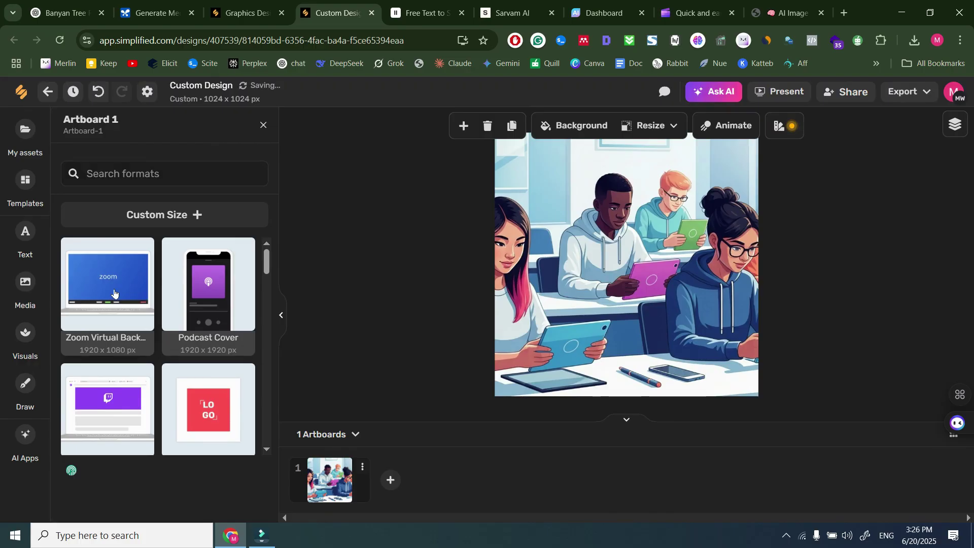
{"action": "left_click", "coordinate": [115, 293]}
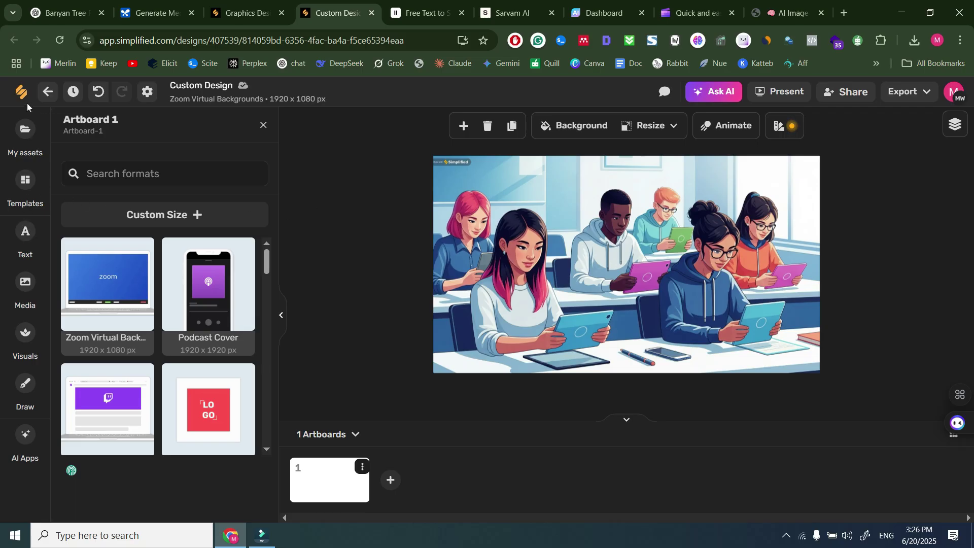
Leave the design editor, reopen the AI Image Generator and enter the prompt "a street dog is walking".
{"action": "left_click", "coordinate": [43, 92]}
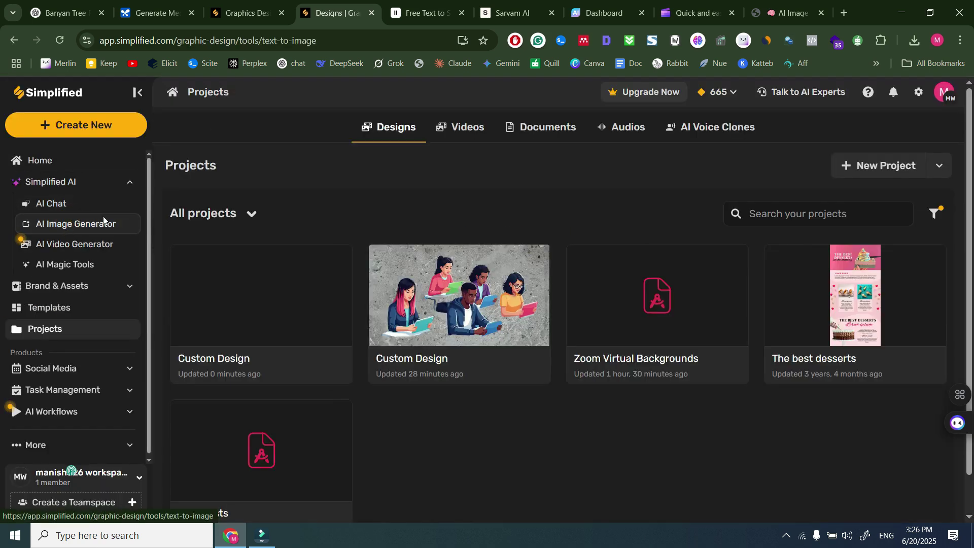
{"action": "left_click", "coordinate": [104, 221]}
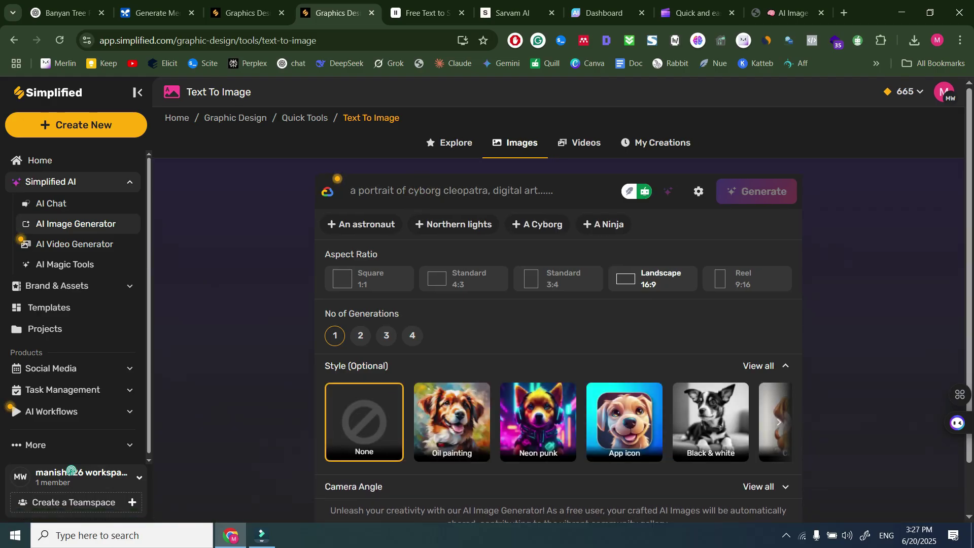
{"action": "type", "text": "a"}
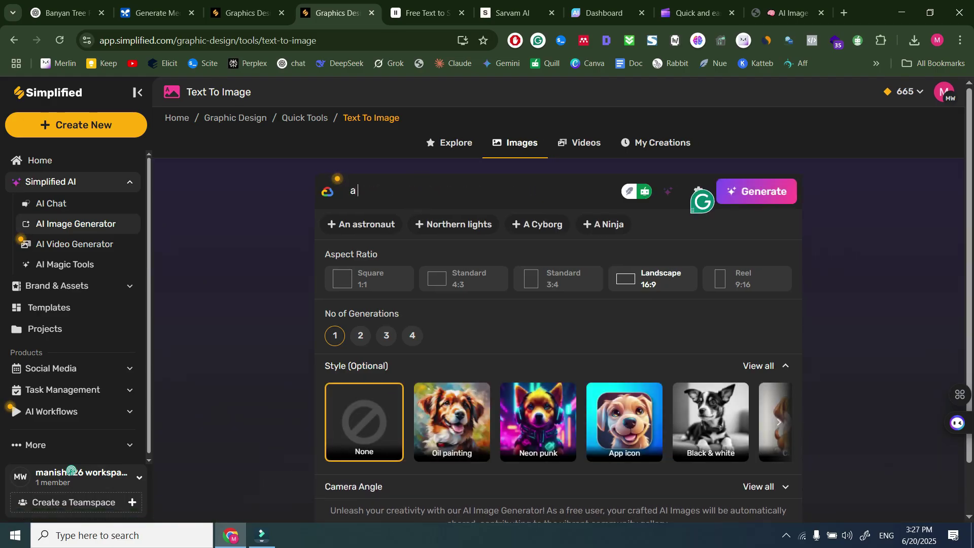
{"action": "type", "text": " strrt"}
{"action": "key", "text": "BackSpace"}
{"action": "type", "text": "eet dog is walking"}
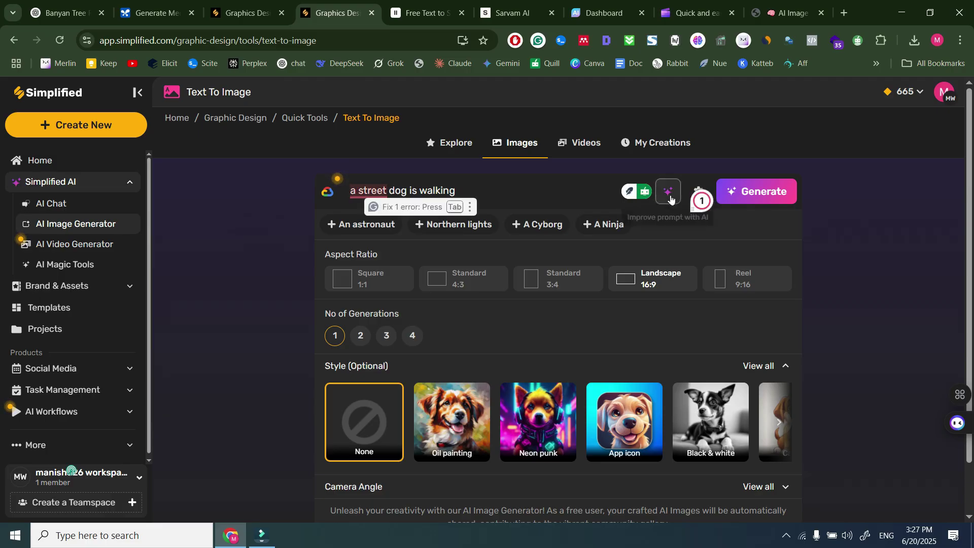
Improve the street dog prompt with AI so that a detailed scene description replaces the short text.
{"action": "left_click", "coordinate": [673, 194]}
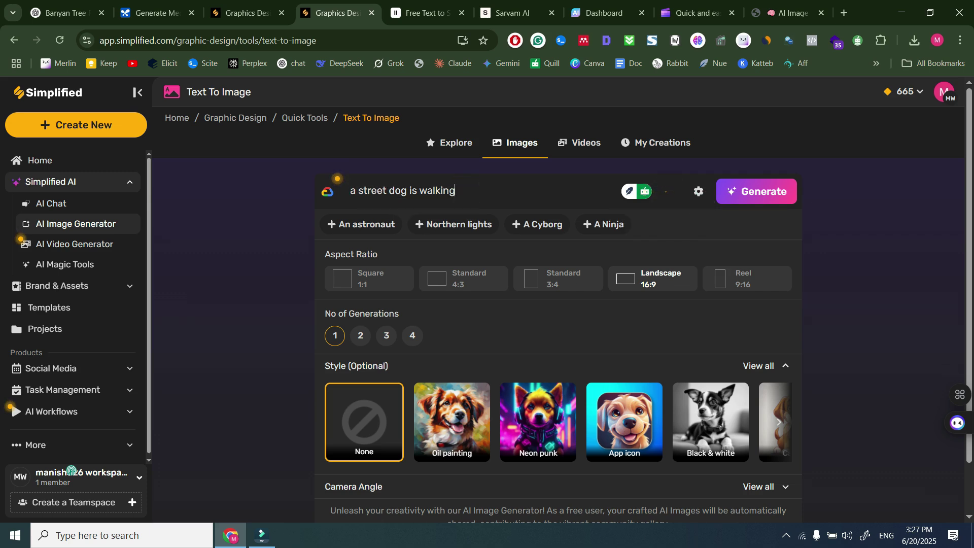
{"action": "key", "text": "ctrl+shift+Left"}
{"action": "key", "text": "ctrl+shift+Left"}
{"action": "key", "text": "ctrl+shift+Left"}
{"action": "key", "text": "ctrl+shift+Left"}
{"action": "key", "text": "ctrl+shift+Left"}
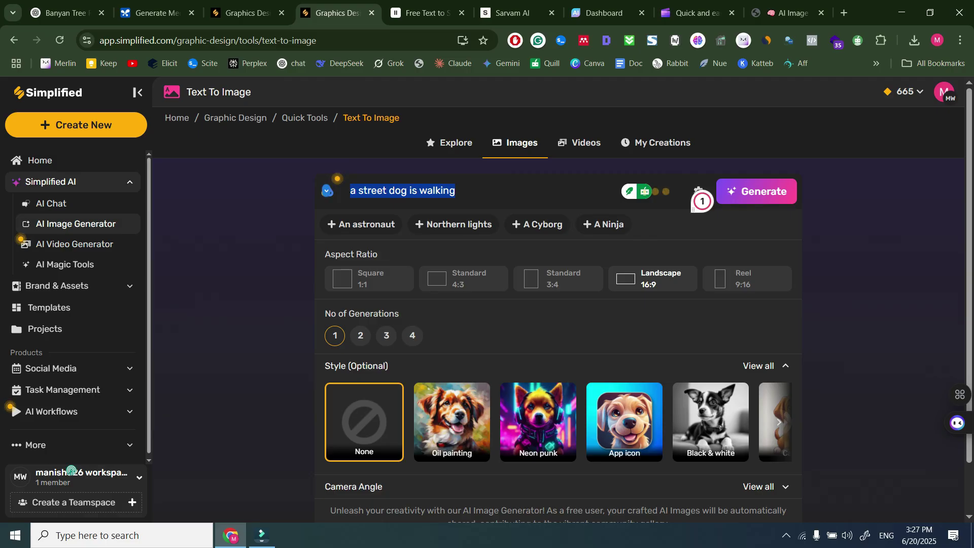
{"action": "key", "text": "ctrl+v"}
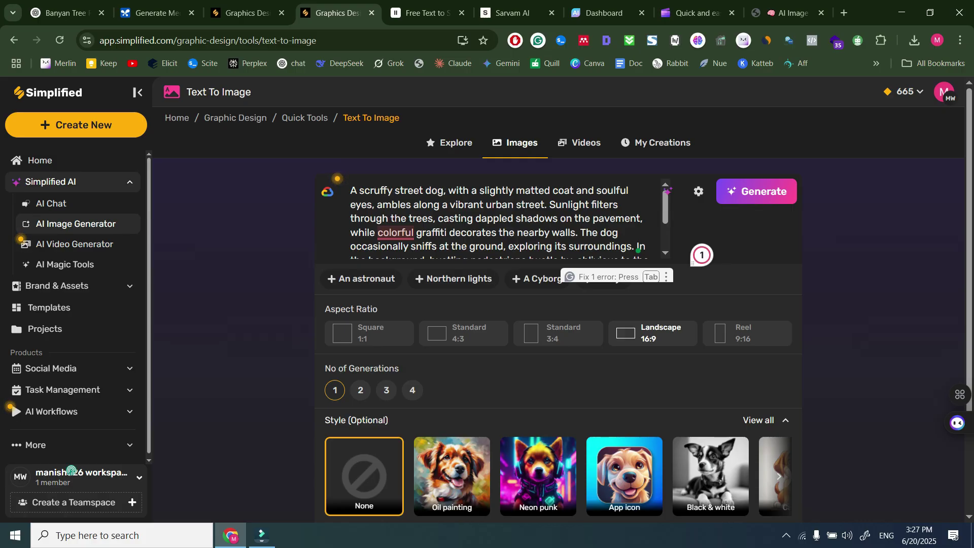
Set the aspect ratio of the street dog image to Standard 3:4.
{"action": "scroll", "coordinate": [500, 221], "scroll_direction": "down", "scroll_amount": 2}
{"action": "scroll", "coordinate": [500, 221], "scroll_direction": "up", "scroll_amount": 2}
{"action": "left_click", "coordinate": [555, 340]}
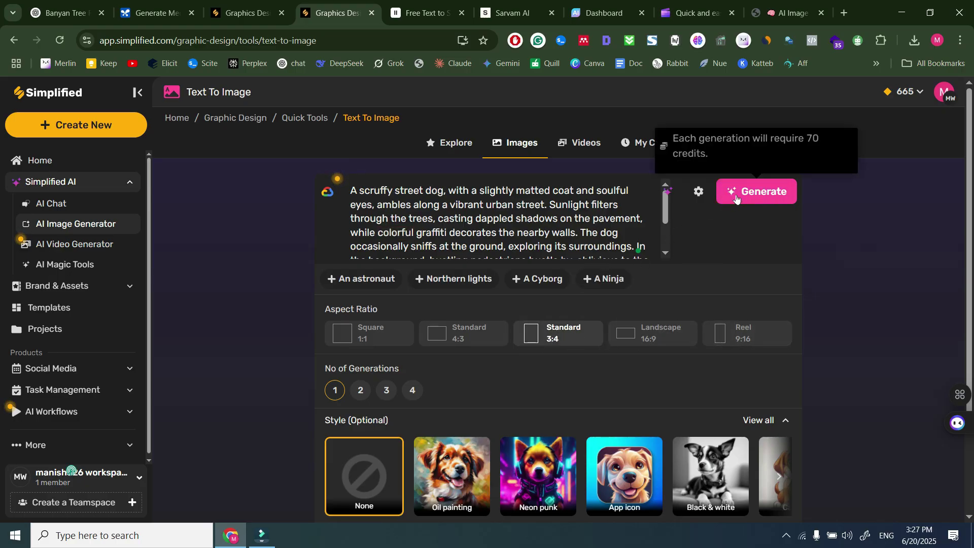
Choose the Cinematic style and generate the street dog image.
{"action": "scroll", "coordinate": [586, 375], "scroll_direction": "down", "scroll_amount": 2}
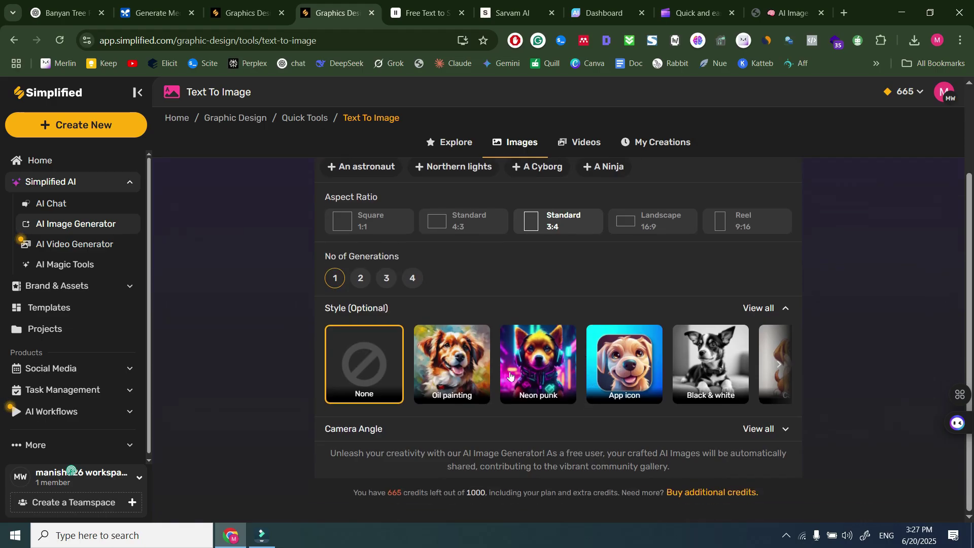
{"action": "left_click", "coordinate": [777, 364]}
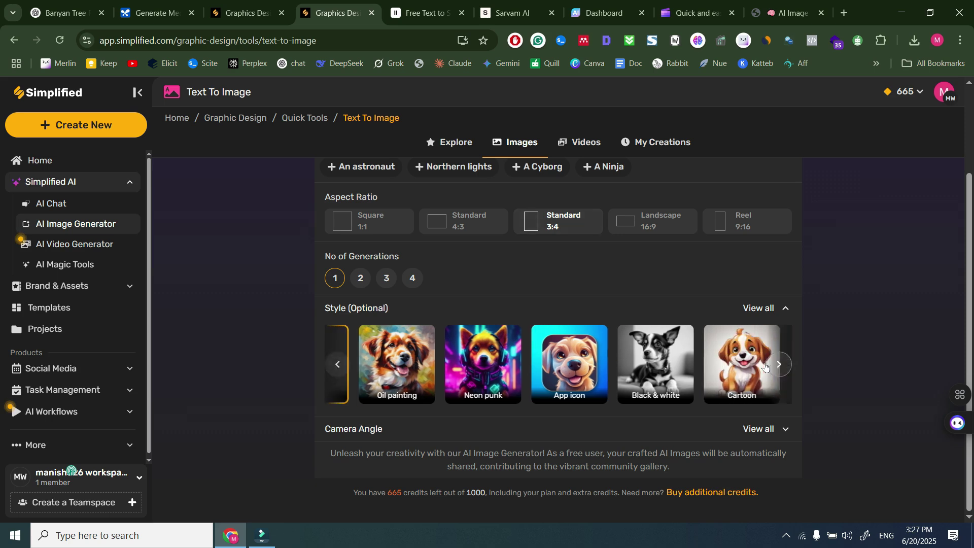
{"action": "left_click", "coordinate": [771, 366]}
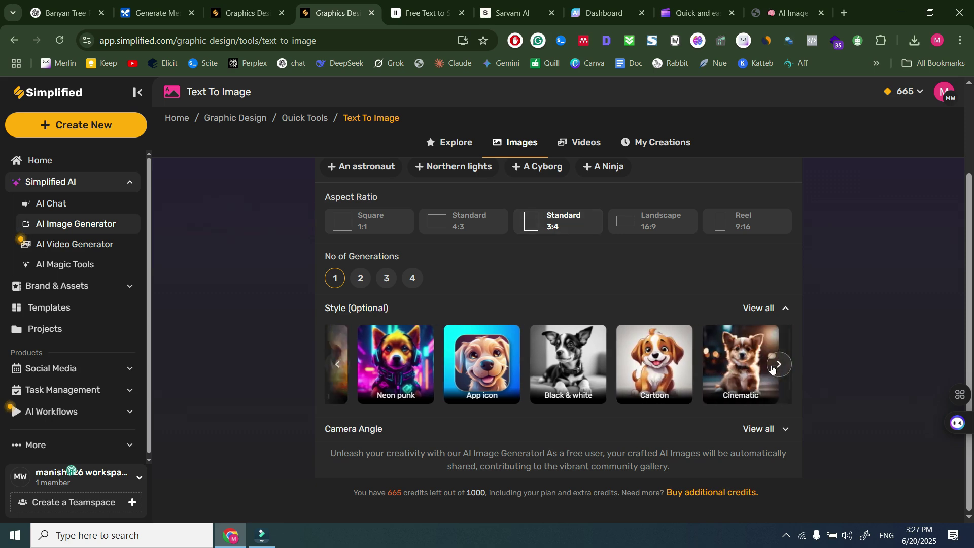
{"action": "left_click", "coordinate": [709, 367]}
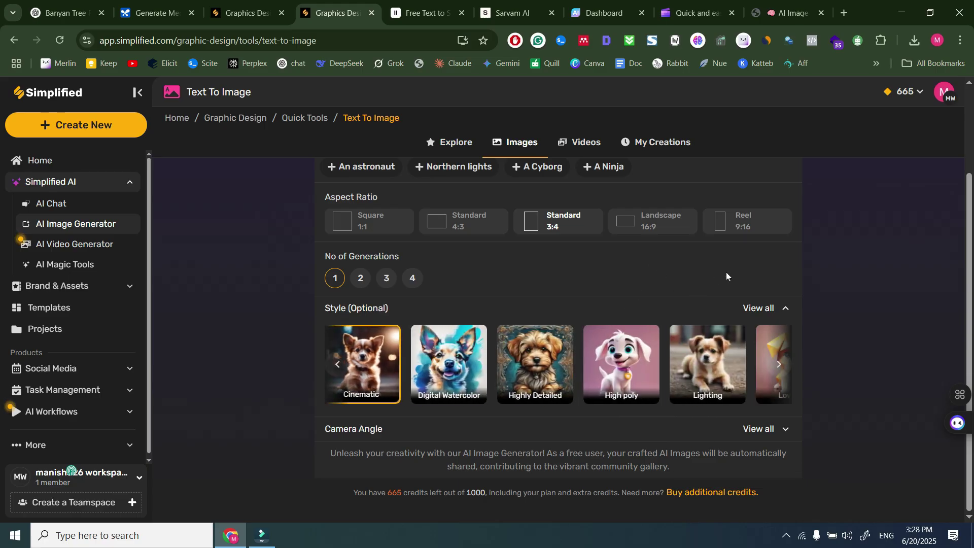
{"action": "scroll", "coordinate": [726, 272], "scroll_direction": "up", "scroll_amount": 2}
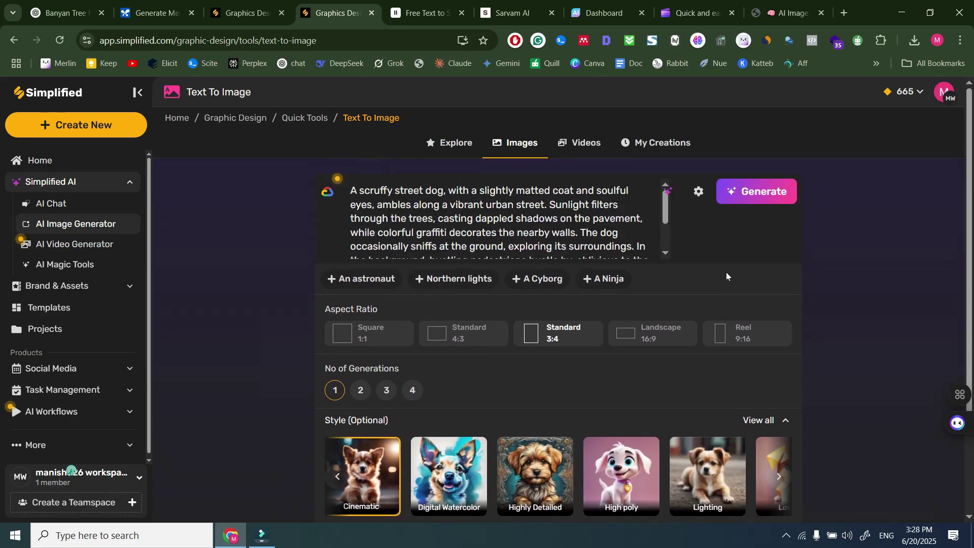
{"action": "left_click", "coordinate": [740, 193]}
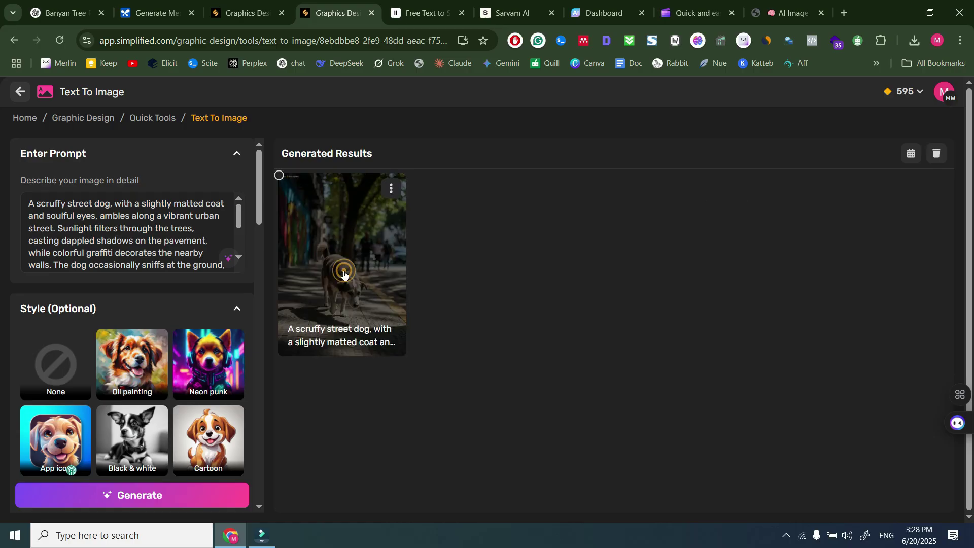
Open the generated street dog image in full preview and download it.
{"action": "left_click", "coordinate": [345, 269]}
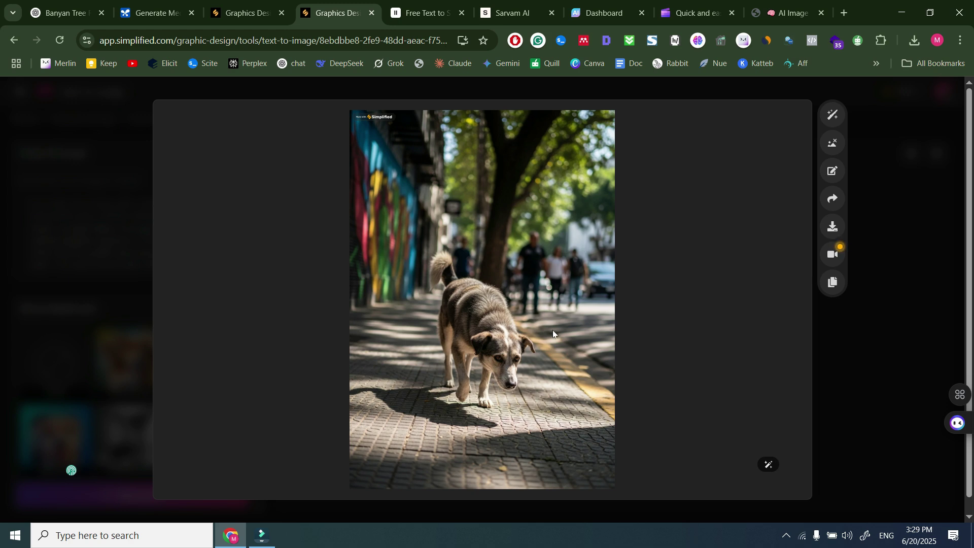
{"action": "left_click", "coordinate": [832, 227]}
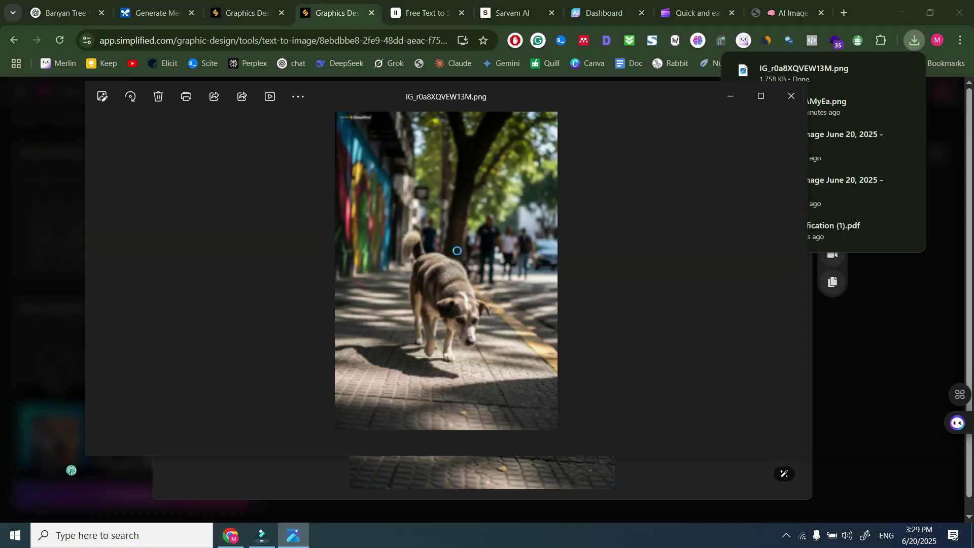
Inspect the downloaded street dog image up close in the photo viewer, and close the viewer and the image preview.
{"action": "scroll", "coordinate": [458, 251], "scroll_direction": "up", "scroll_amount": 3}
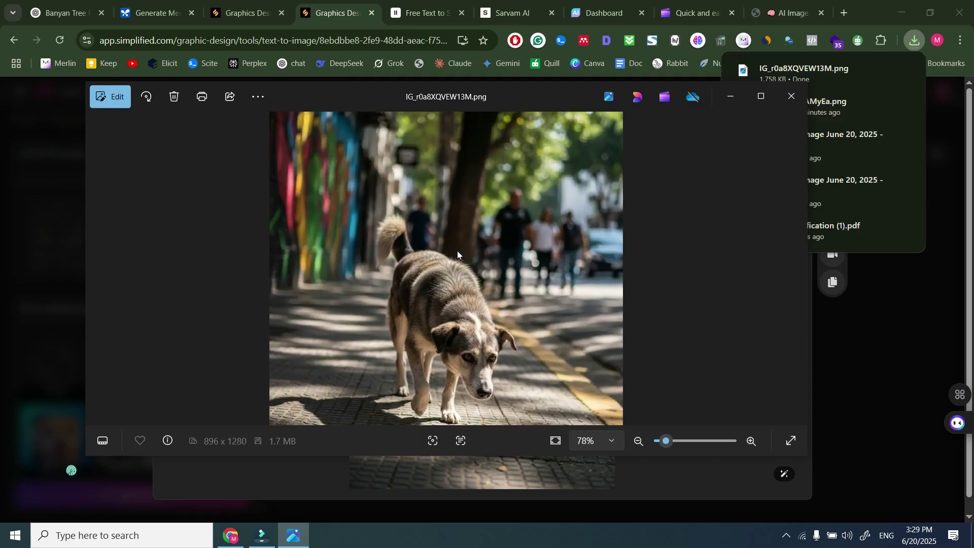
{"action": "scroll", "coordinate": [457, 250], "scroll_direction": "down", "scroll_amount": 1}
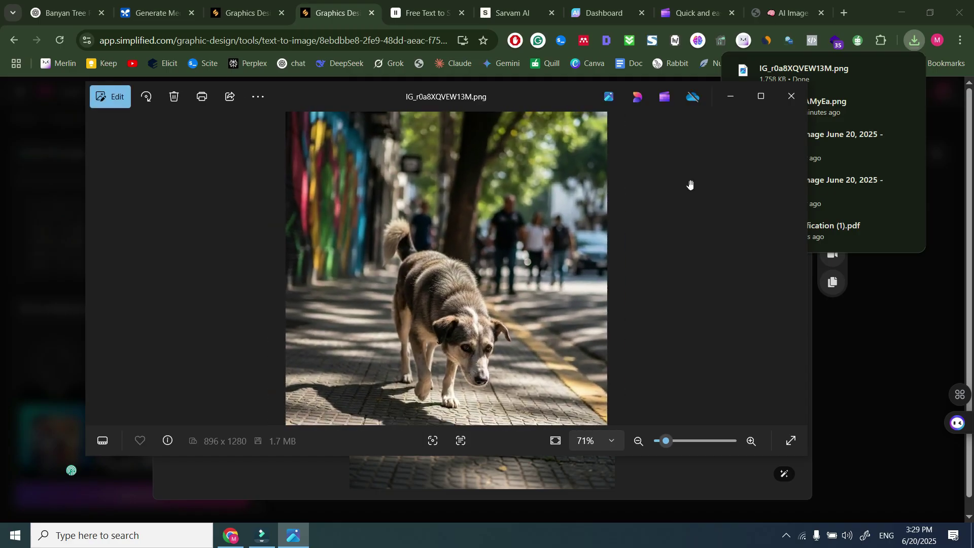
{"action": "left_click", "coordinate": [787, 95]}
{"action": "left_click", "coordinate": [871, 315]}
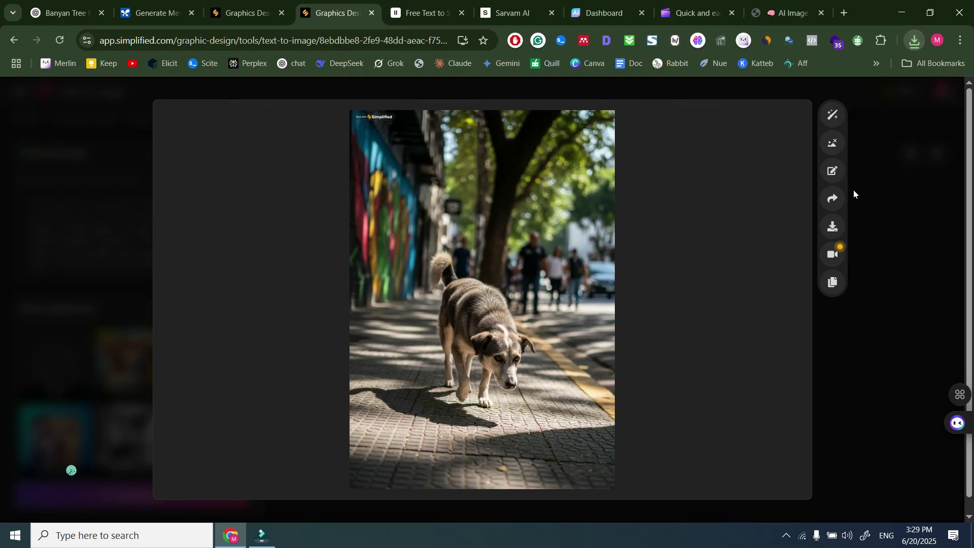
{"action": "left_click", "coordinate": [860, 172]}
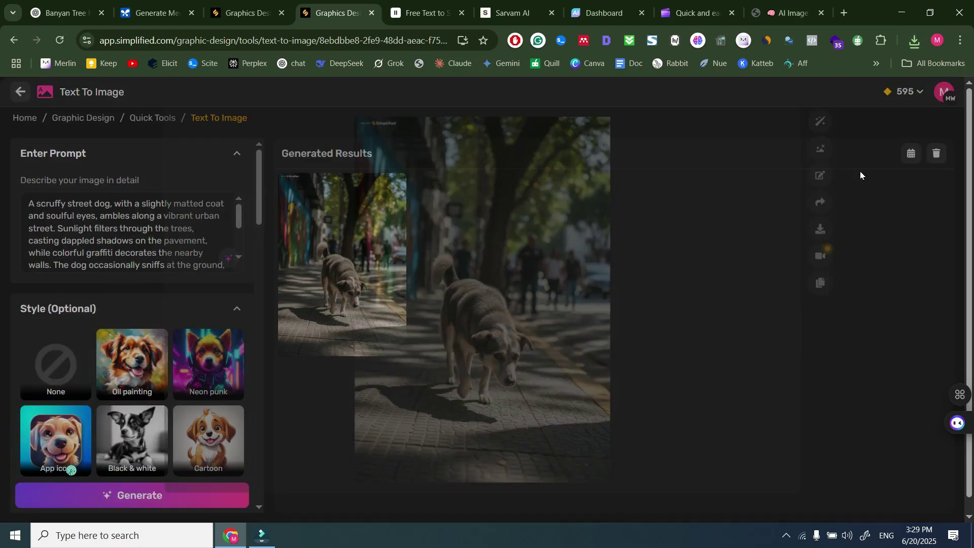